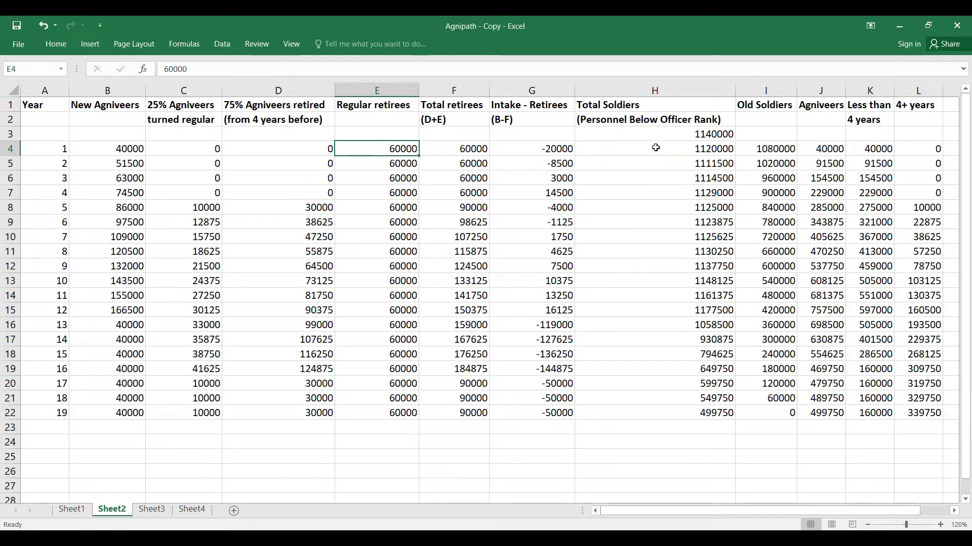
# Examine the starting Total Soldiers figure and the New Agniveers formulas for years 2 to 4 and year 12.
pyautogui.click(675, 134)
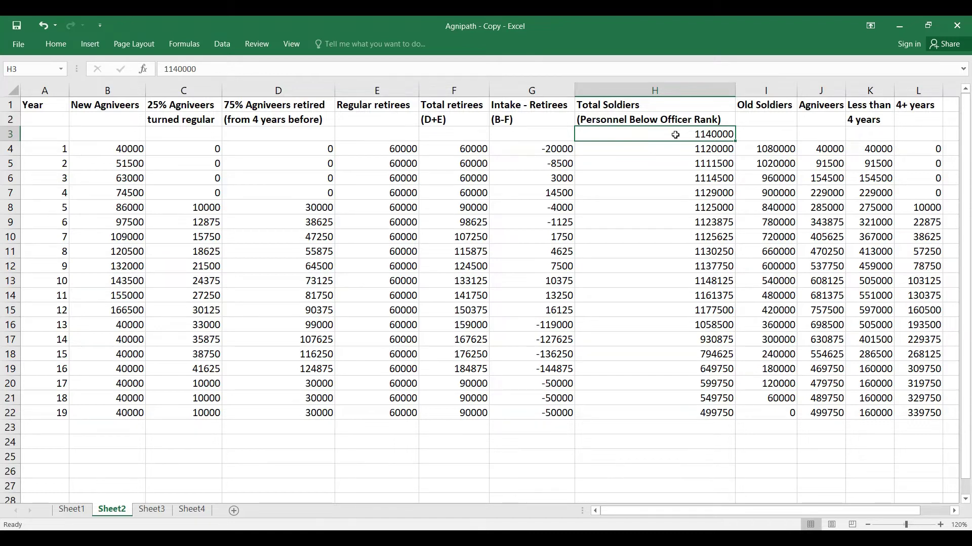
pyautogui.click(96, 165)
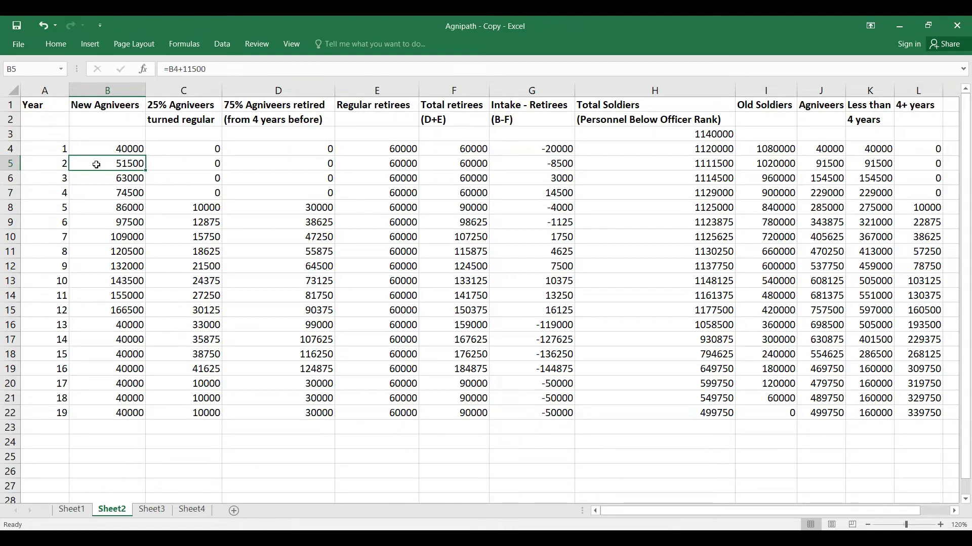
pyautogui.click(94, 181)
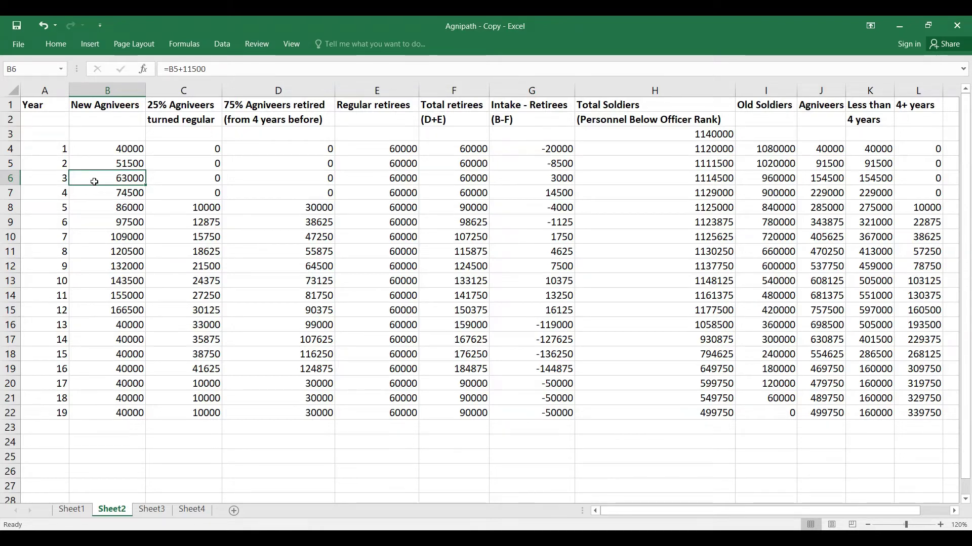
pyautogui.click(94, 195)
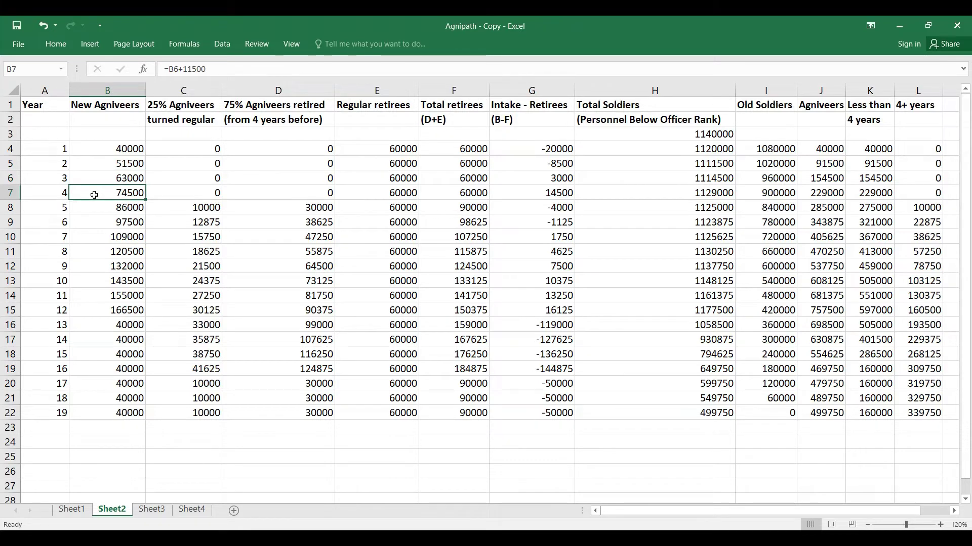
pyautogui.click(96, 314)
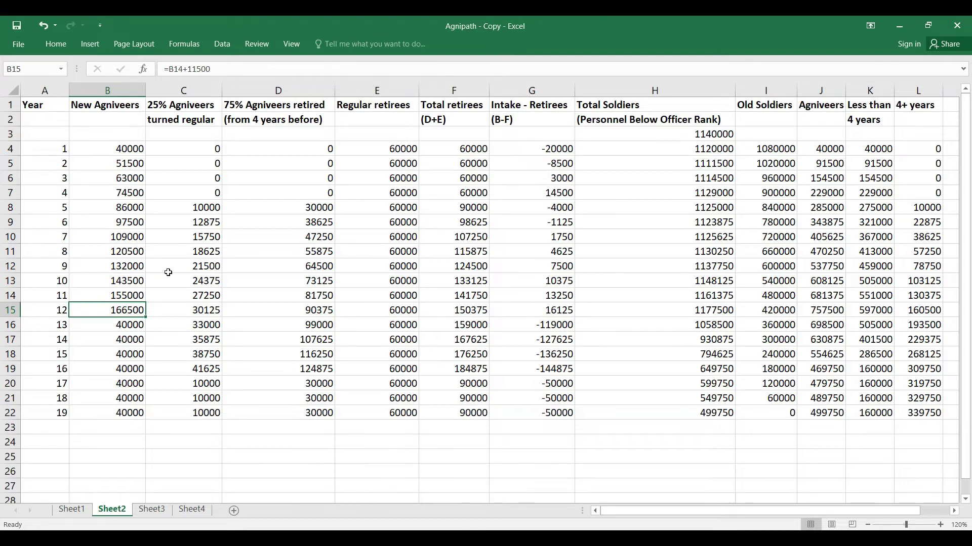
# Check the 25% turned-regular and 75% retired columns across years 1 to 5, plus the New Agniveers formulas in years 7 and 12.
pyautogui.click(177, 210)
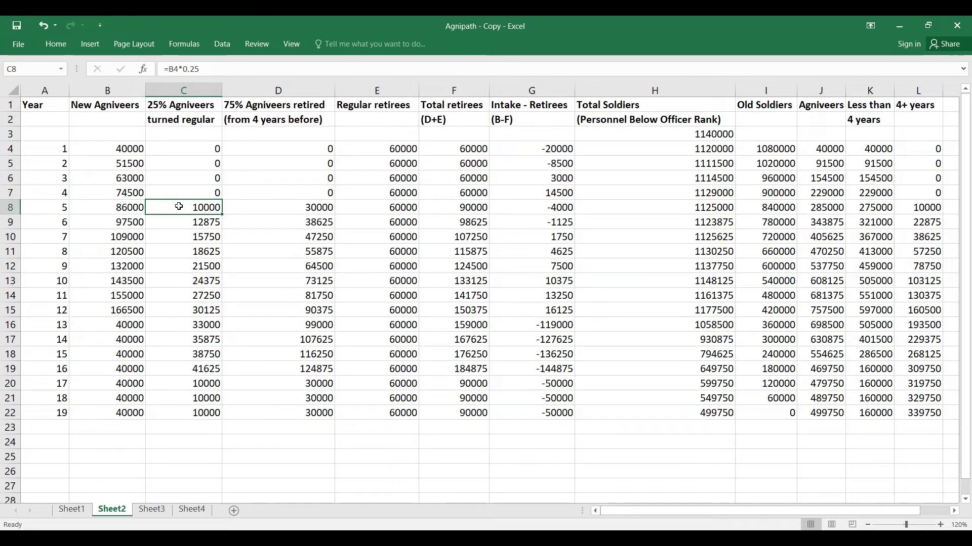
pyautogui.click(189, 149)
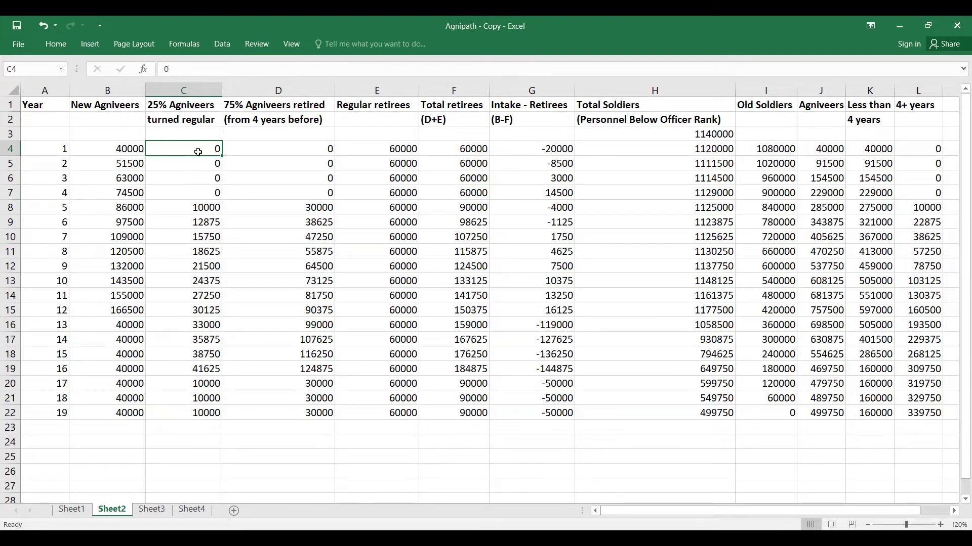
pyautogui.click(270, 147)
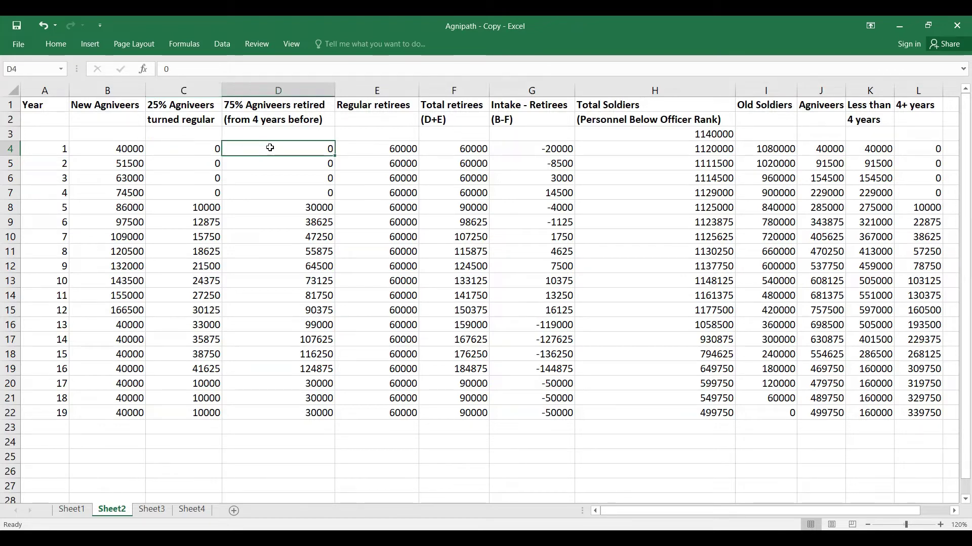
pyautogui.click(270, 194)
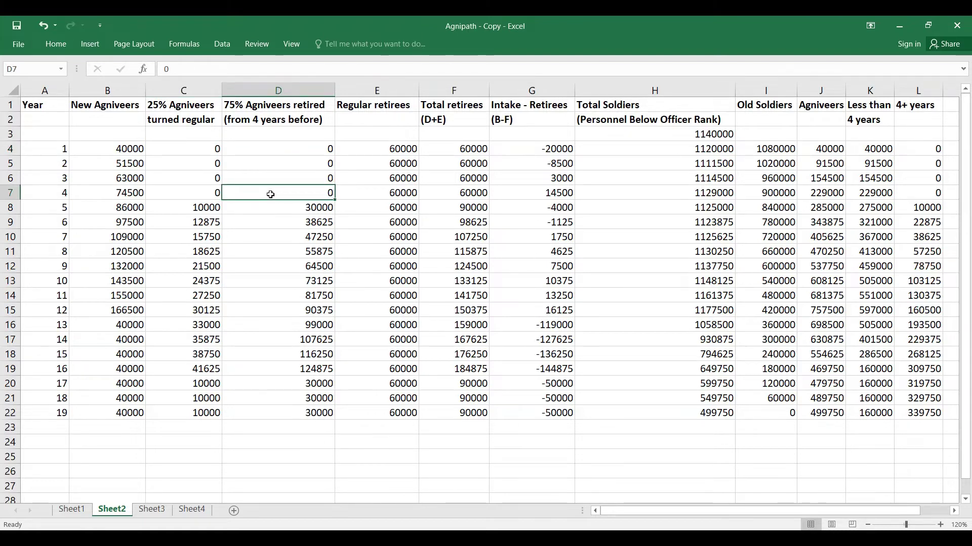
pyautogui.click(186, 197)
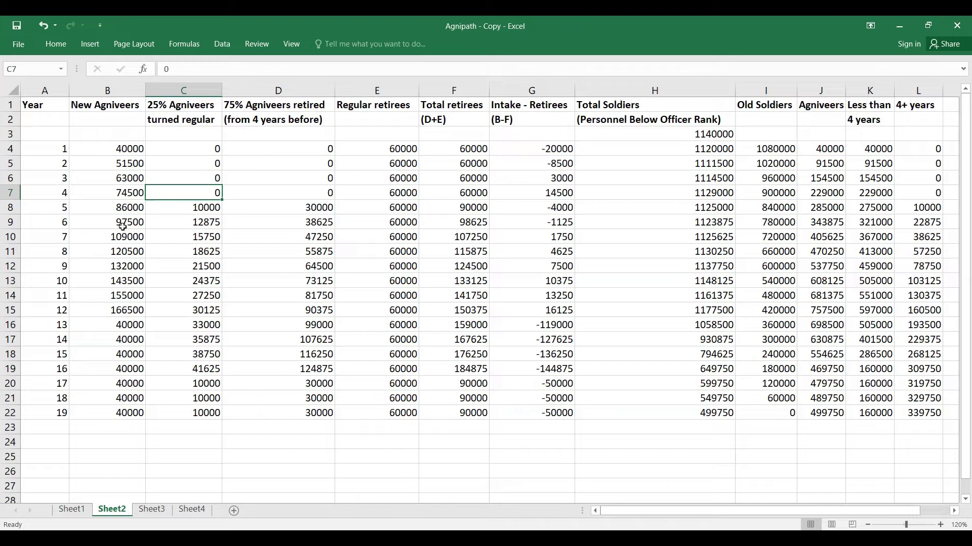
pyautogui.click(95, 238)
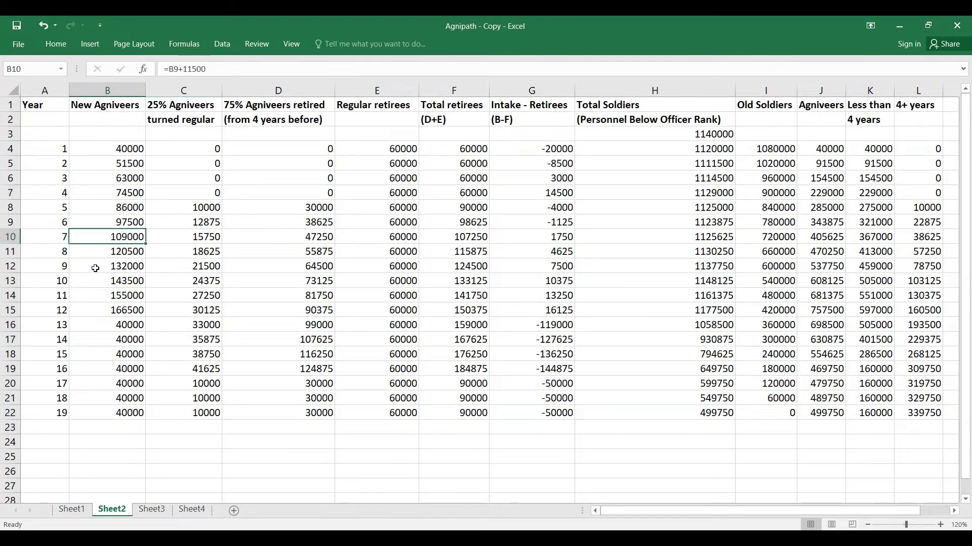
pyautogui.click(95, 311)
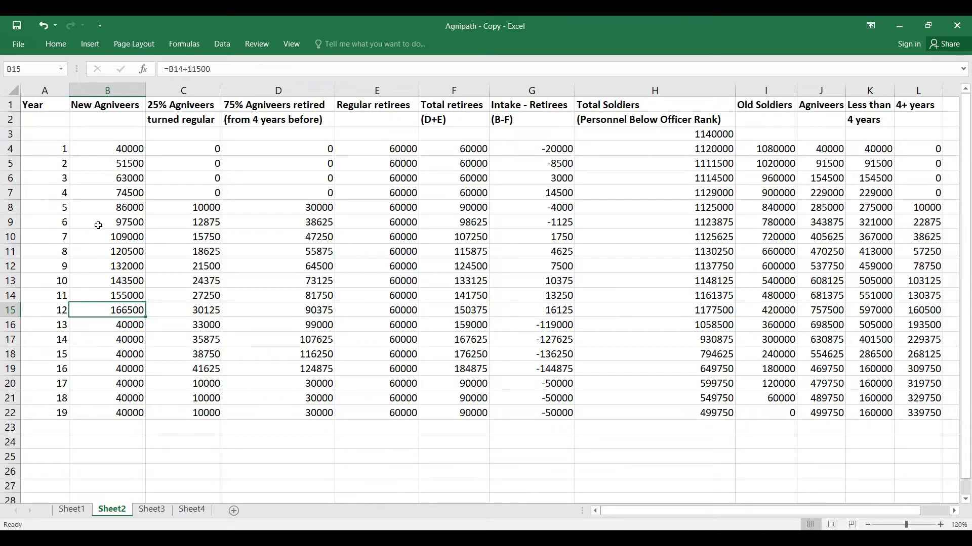
# Trace year 1 from New Agniveers through both Agniveer outcome columns and Regular retirees to the Total retirees formula.
pyautogui.click(103, 150)
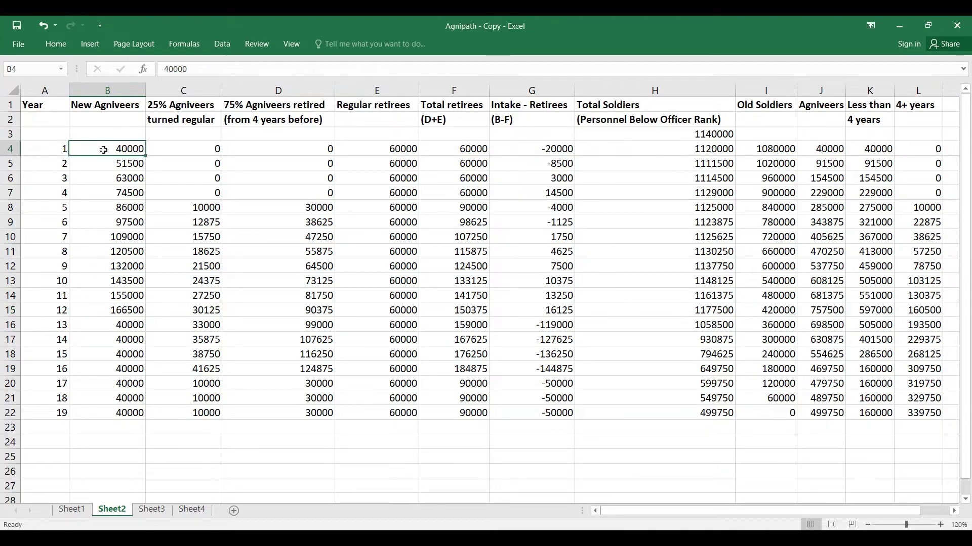
pyautogui.click(183, 148)
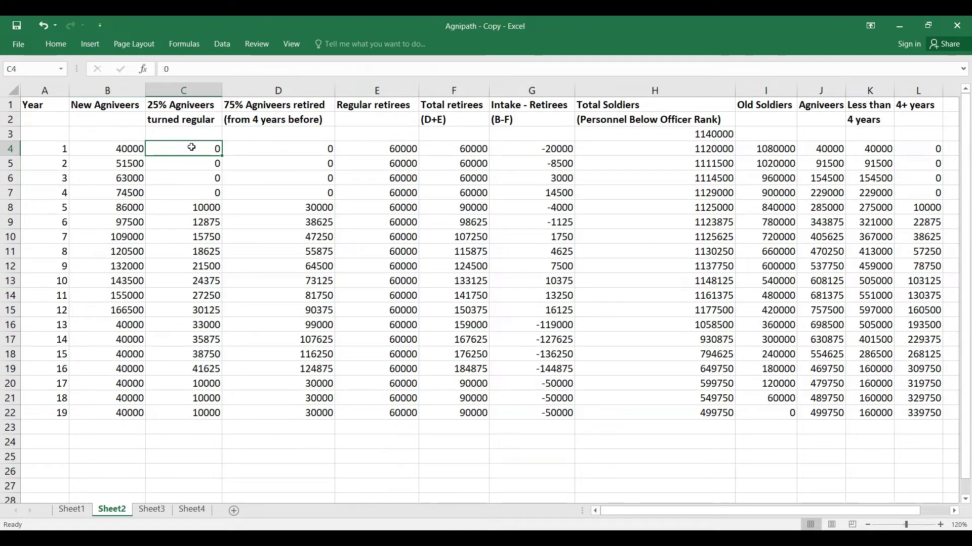
pyautogui.click(279, 147)
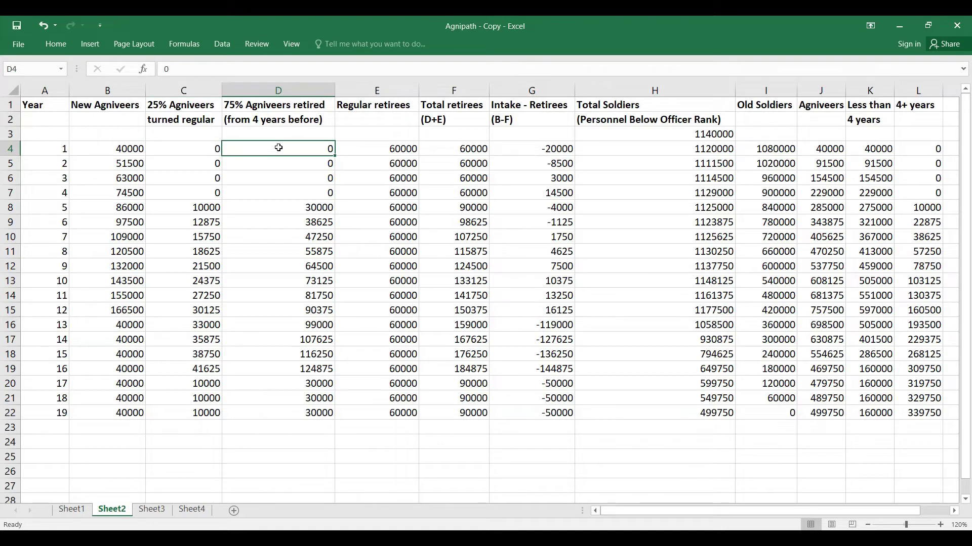
pyautogui.click(377, 147)
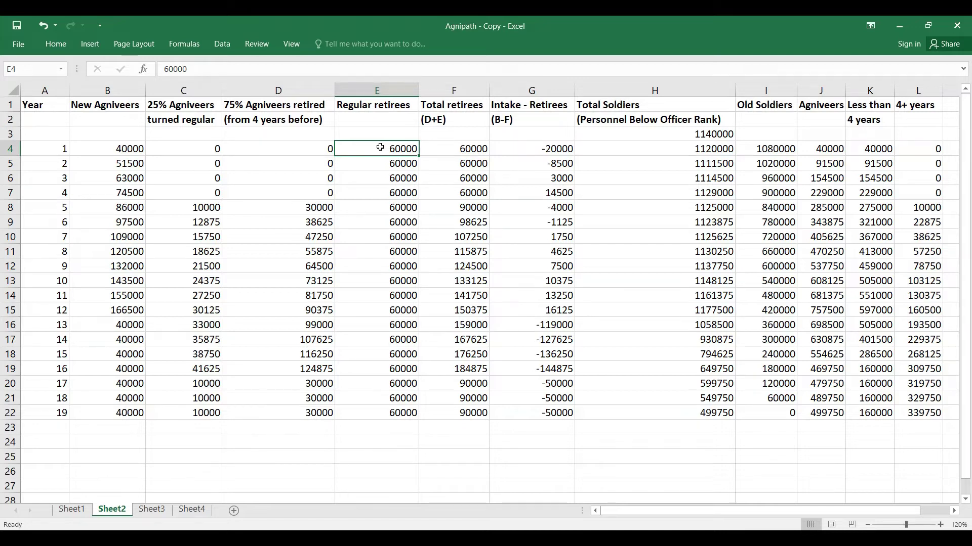
pyautogui.click(451, 148)
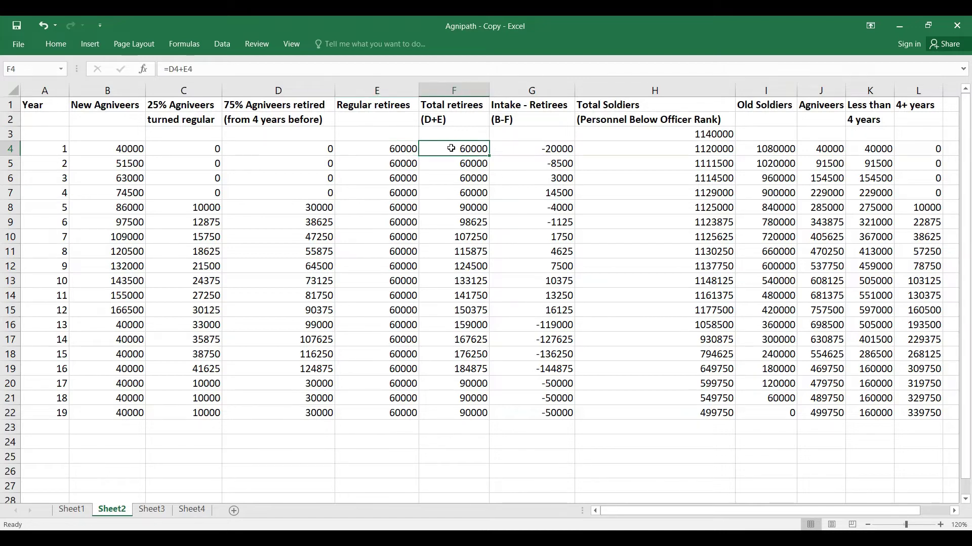
pyautogui.click(379, 150)
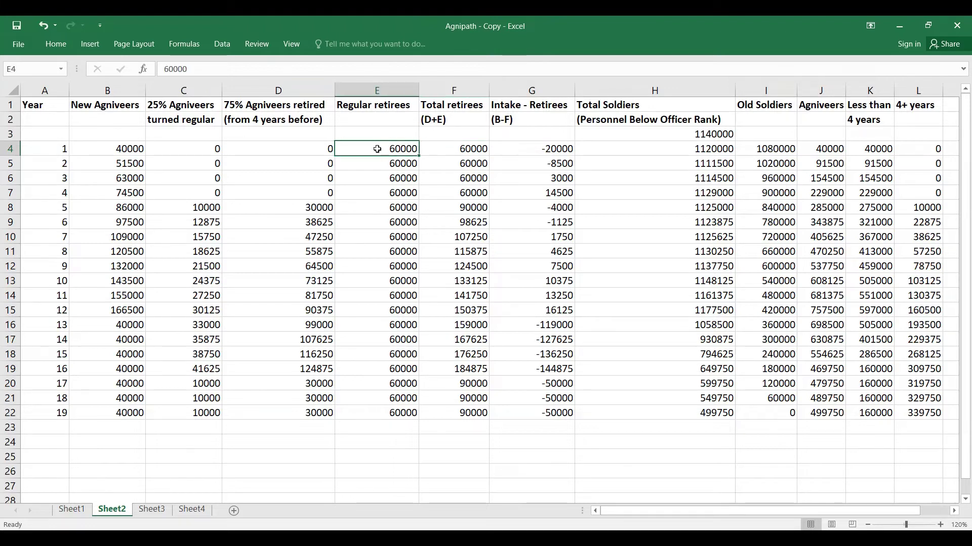
pyautogui.click(302, 149)
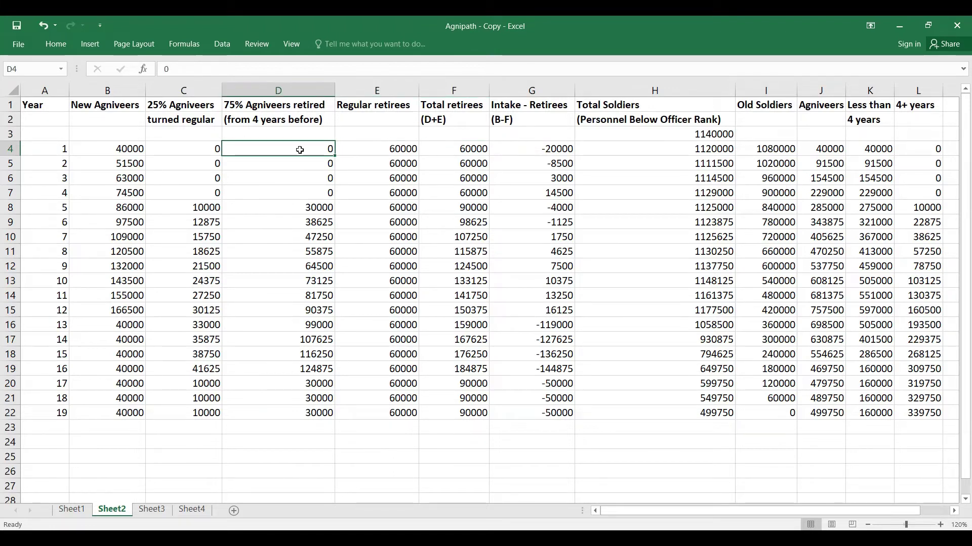
pyautogui.click(448, 149)
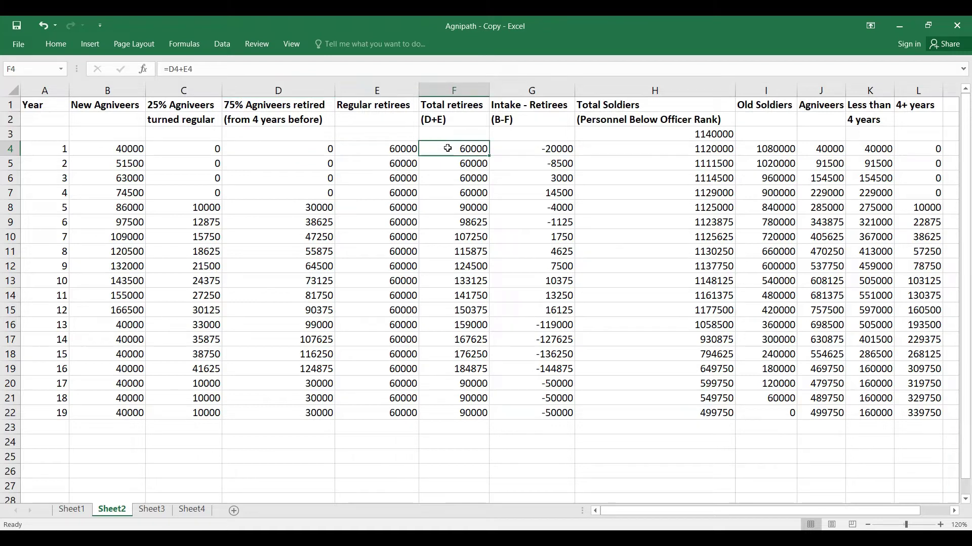
# Examine how year 1's Intake - Retirees is derived and how it carries the starting strength into year 1's Total Soldiers.
pyautogui.click(511, 148)
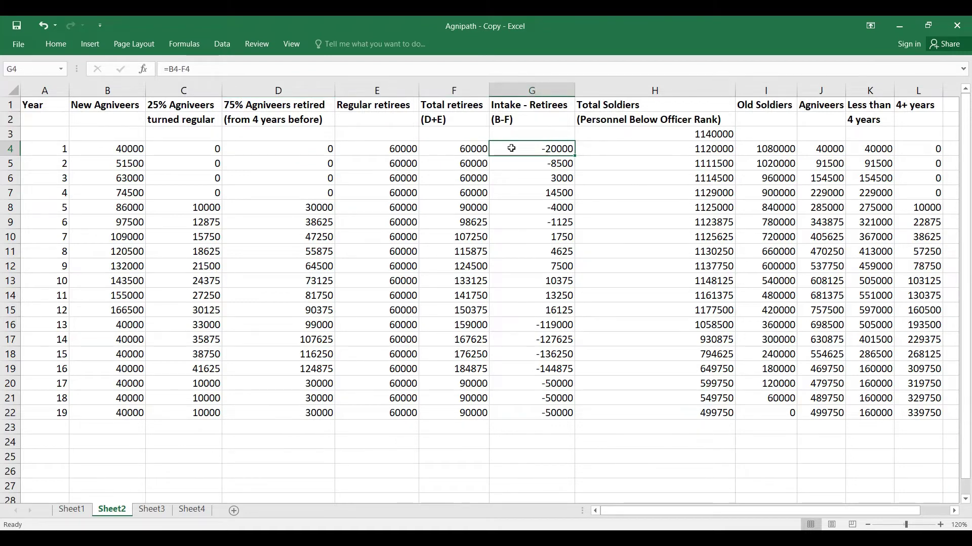
pyautogui.click(91, 146)
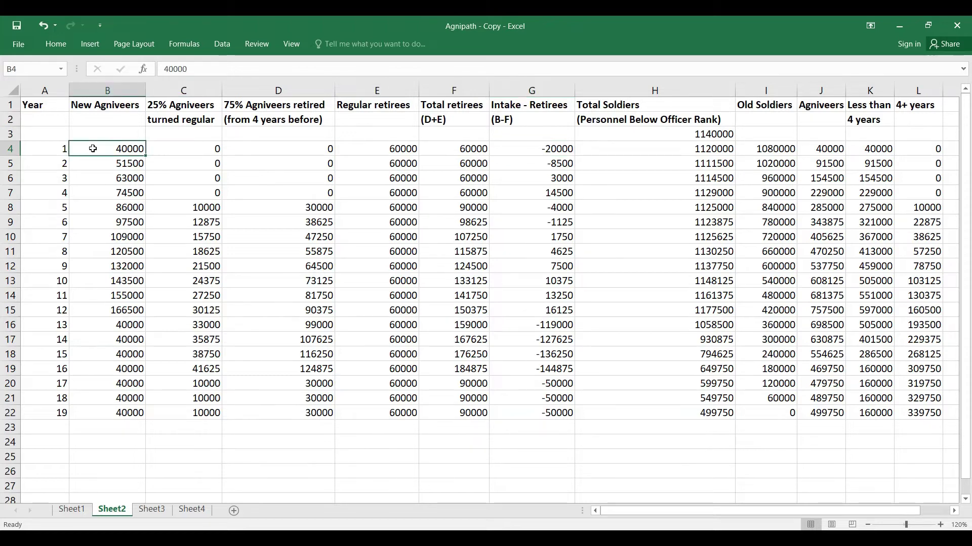
pyautogui.click(375, 150)
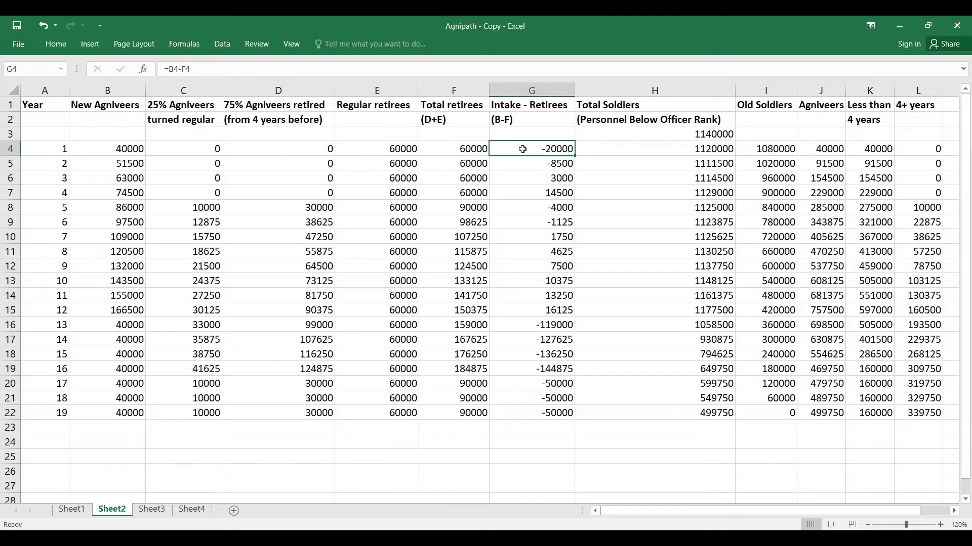
pyautogui.click(645, 150)
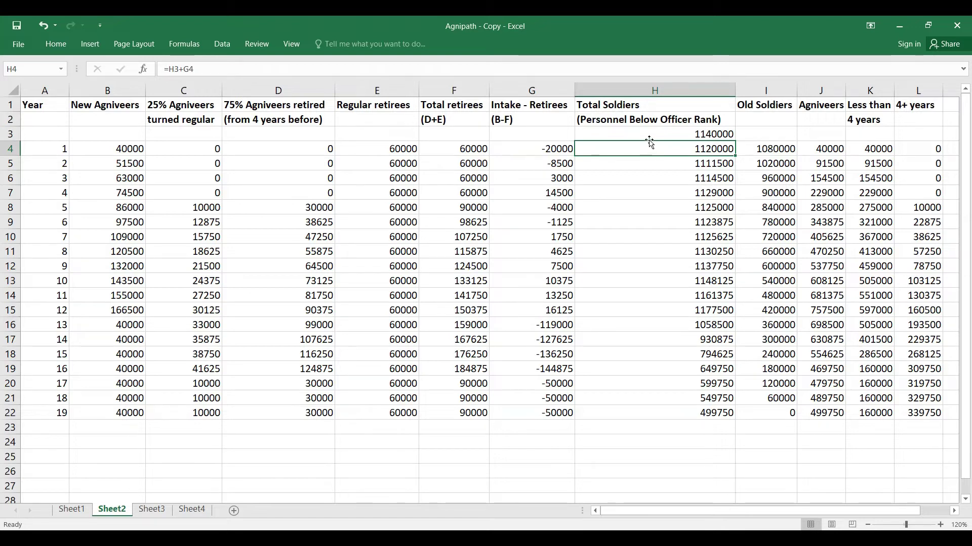
pyautogui.click(644, 134)
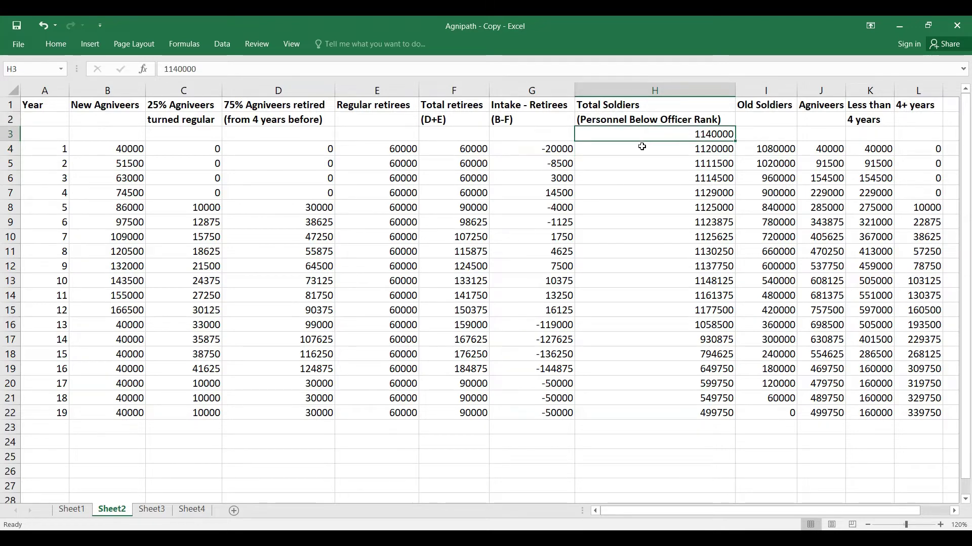
pyautogui.click(641, 147)
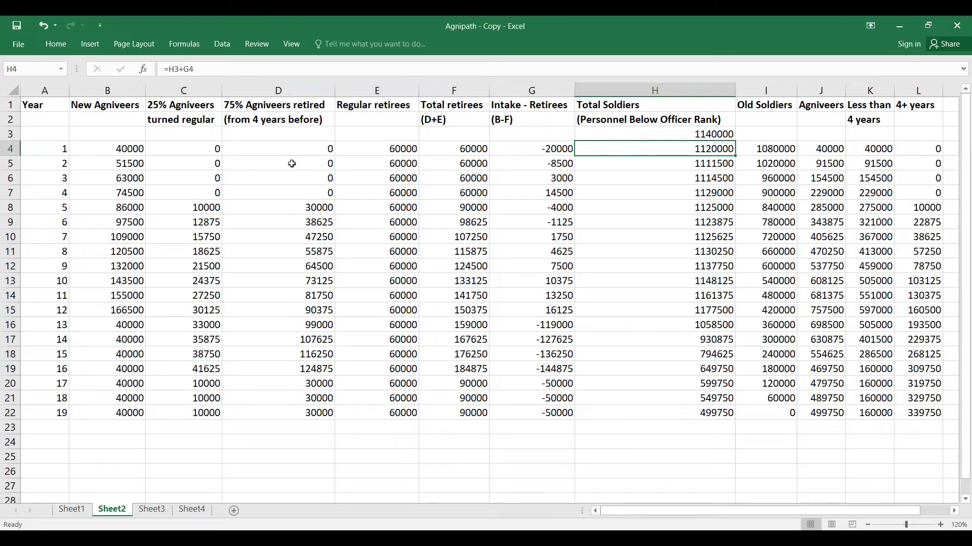
# Review the New Agniveers formulas for years 2 to 5 and how year 5's 25% and 75% columns derive from year 1's intake.
pyautogui.click(100, 164)
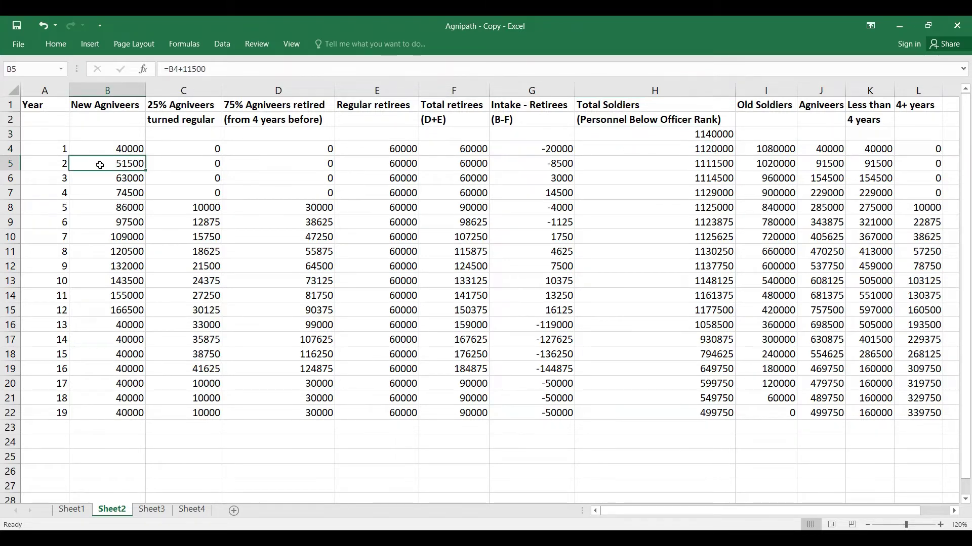
pyautogui.click(99, 180)
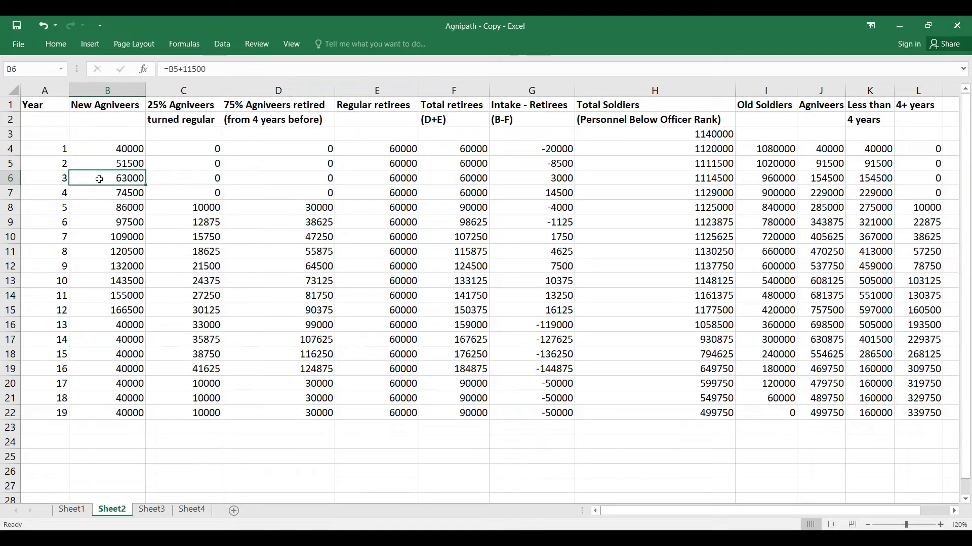
pyautogui.click(99, 193)
pyautogui.click(98, 208)
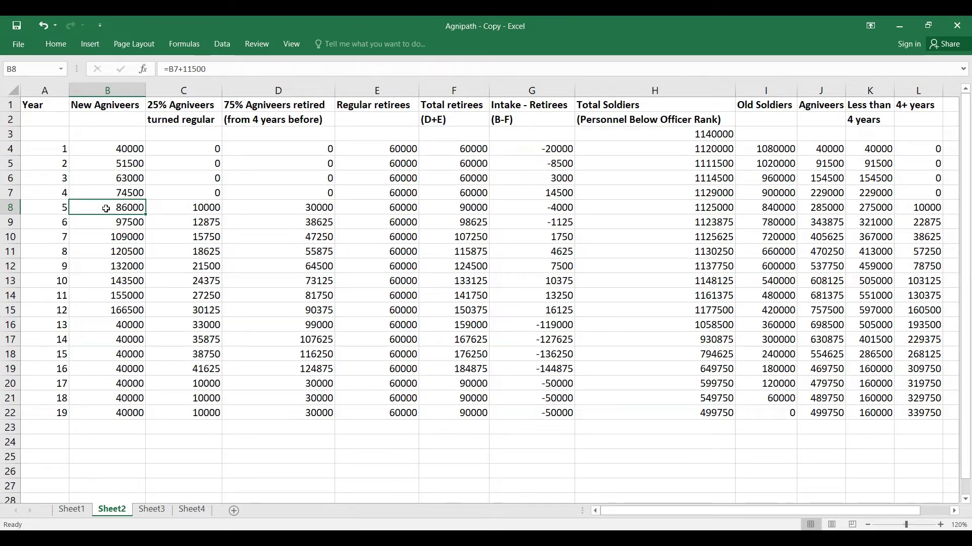
pyautogui.click(168, 209)
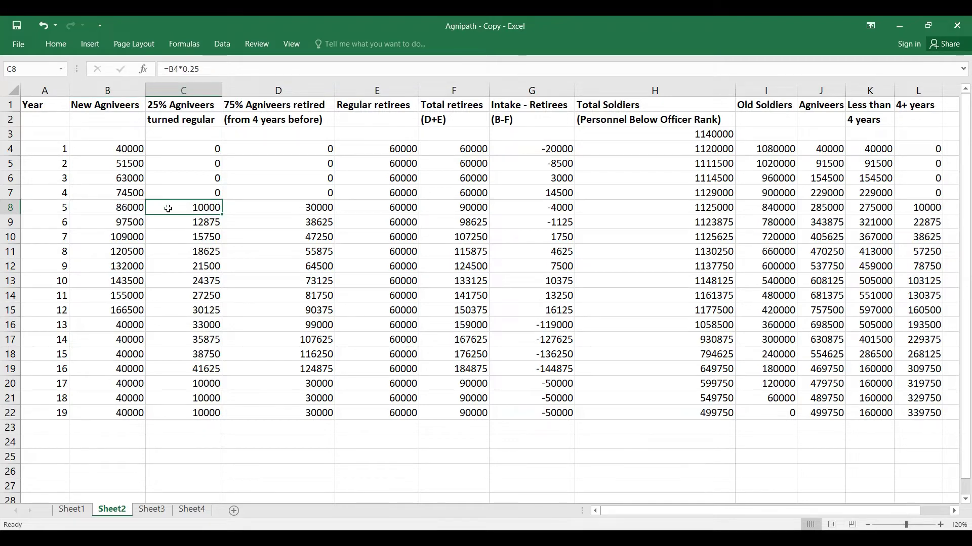
pyautogui.click(108, 150)
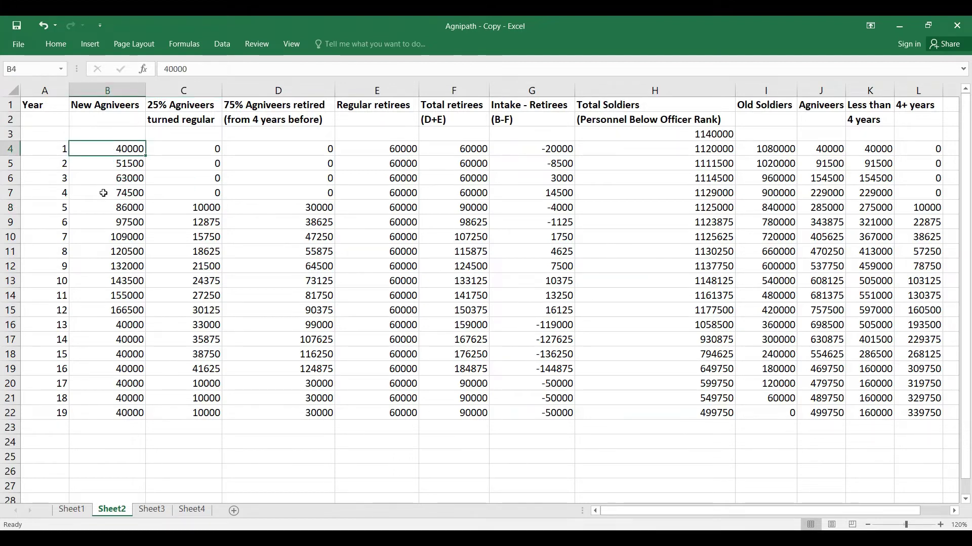
pyautogui.click(177, 210)
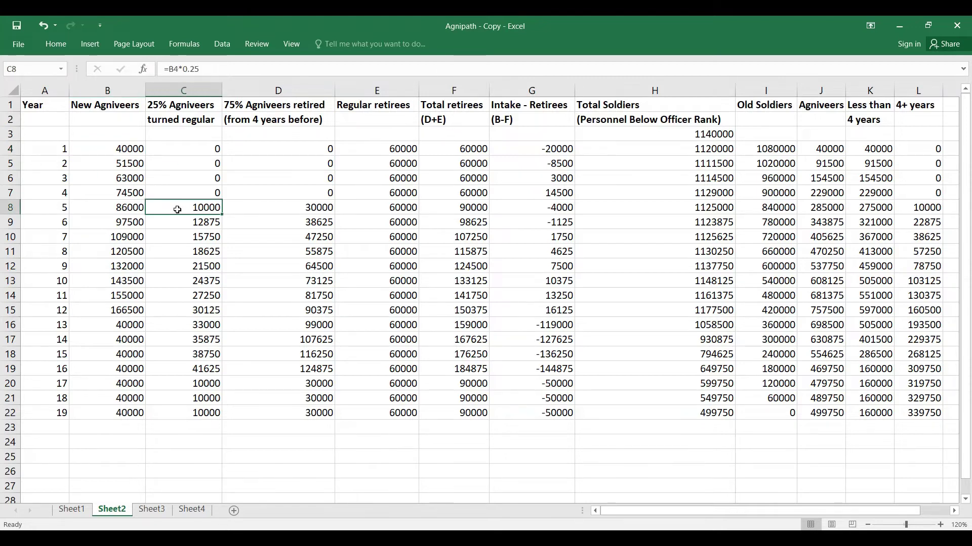
pyautogui.click(251, 208)
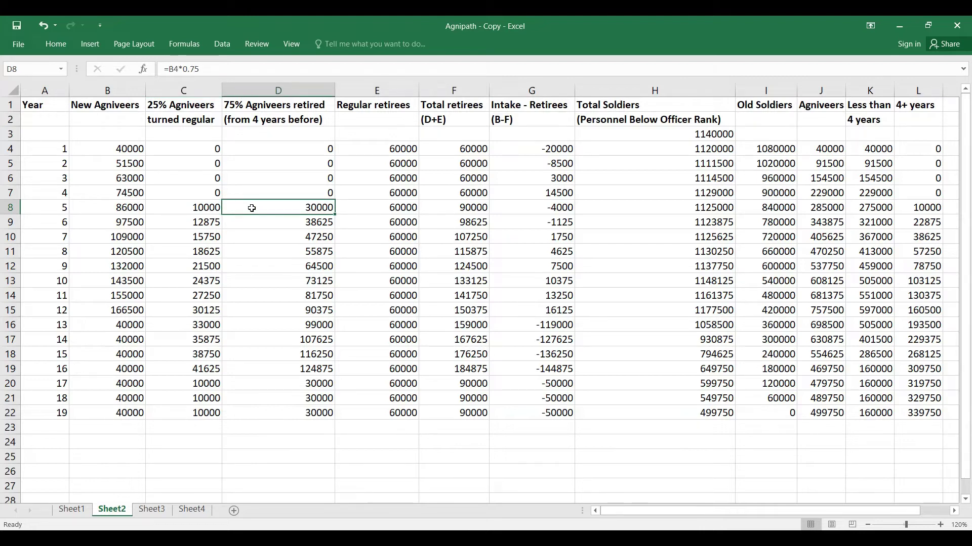
pyautogui.click(185, 208)
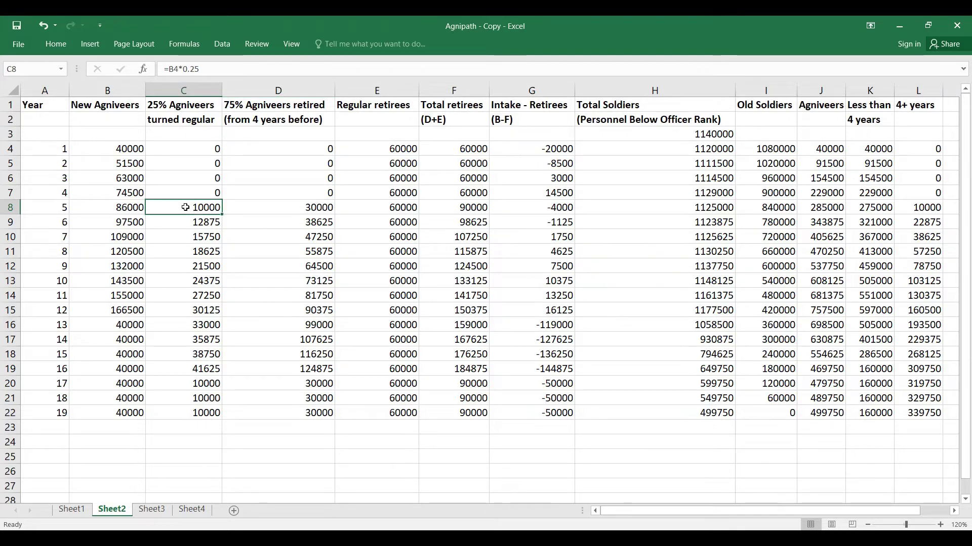
pyautogui.click(92, 148)
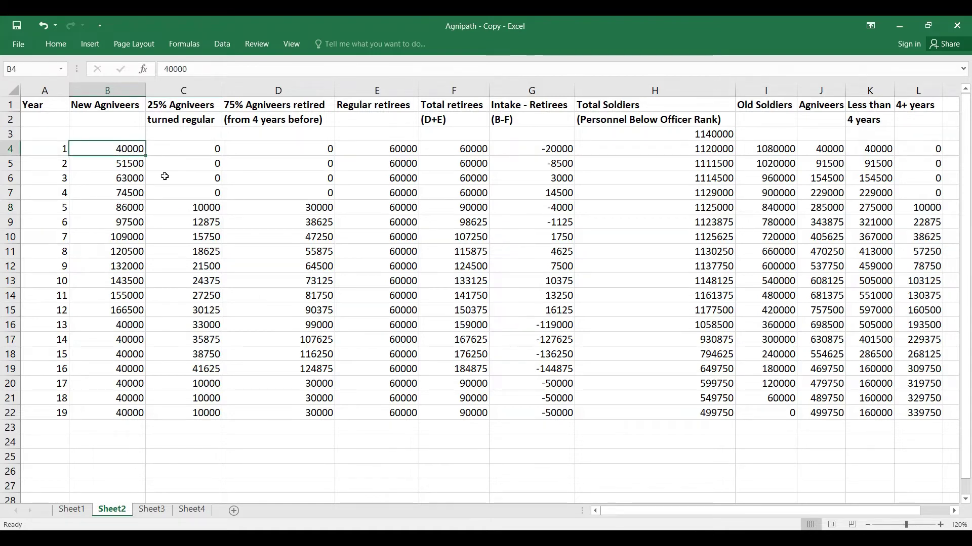
# Trace year 5 from the 25% and 75% Agniveer columns through Regular and Total retirees to Intake - Retirees and Total Soldiers.
pyautogui.click(162, 208)
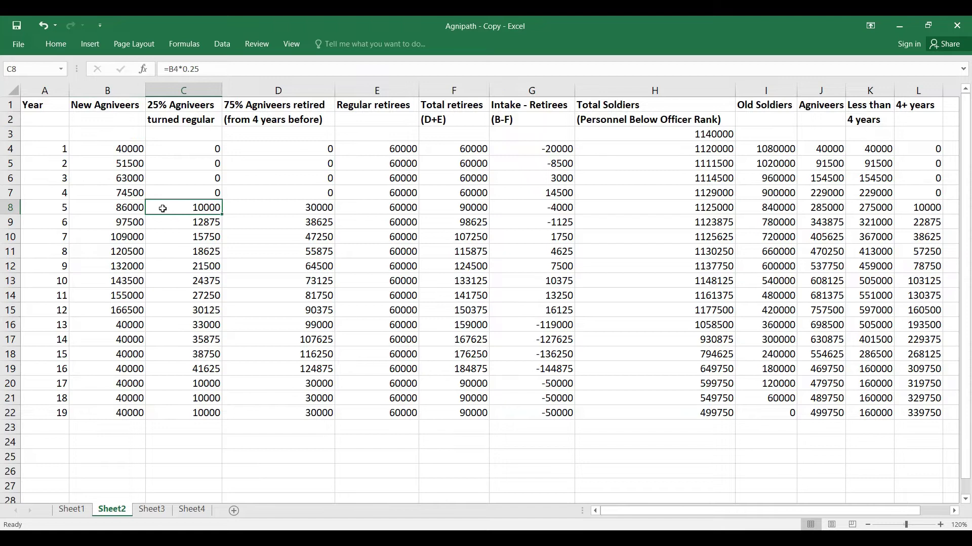
pyautogui.click(262, 208)
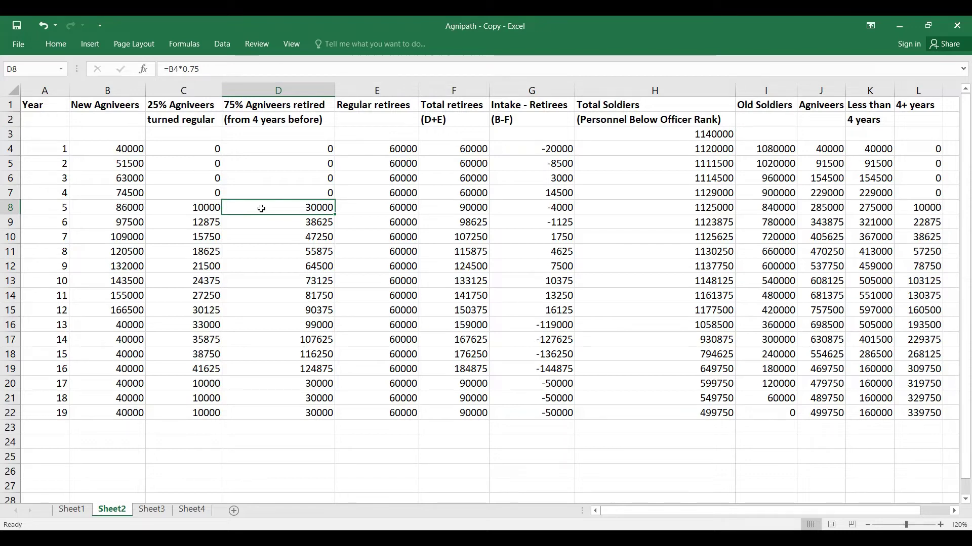
pyautogui.click(367, 209)
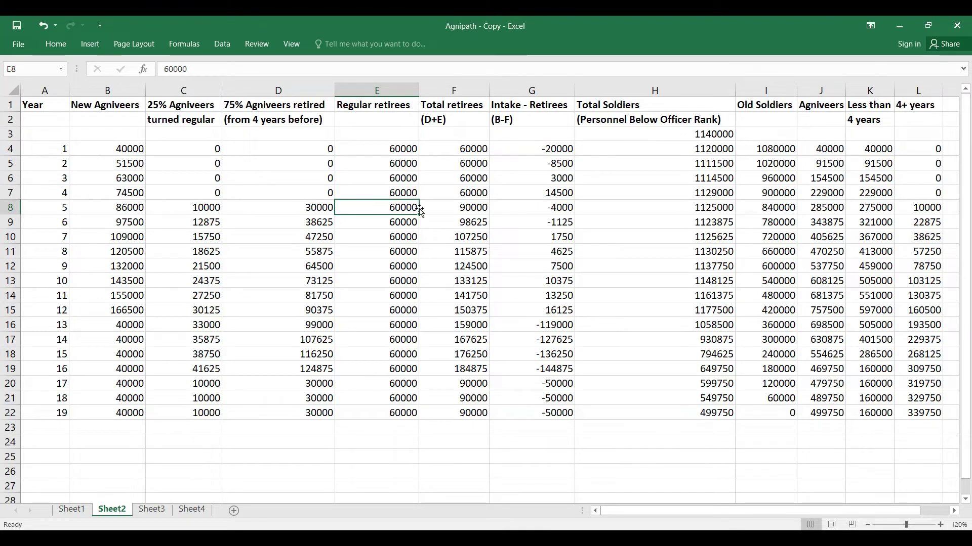
pyautogui.click(441, 209)
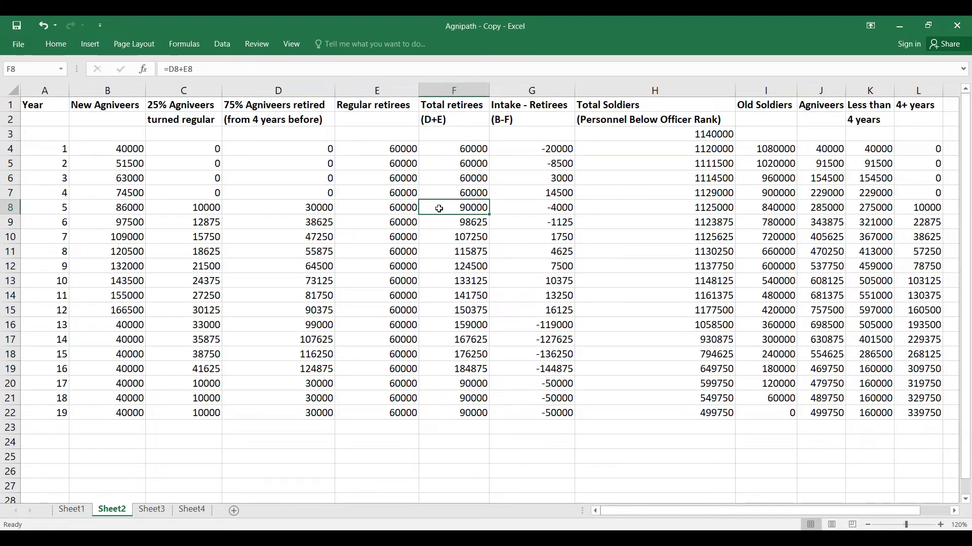
pyautogui.click(381, 208)
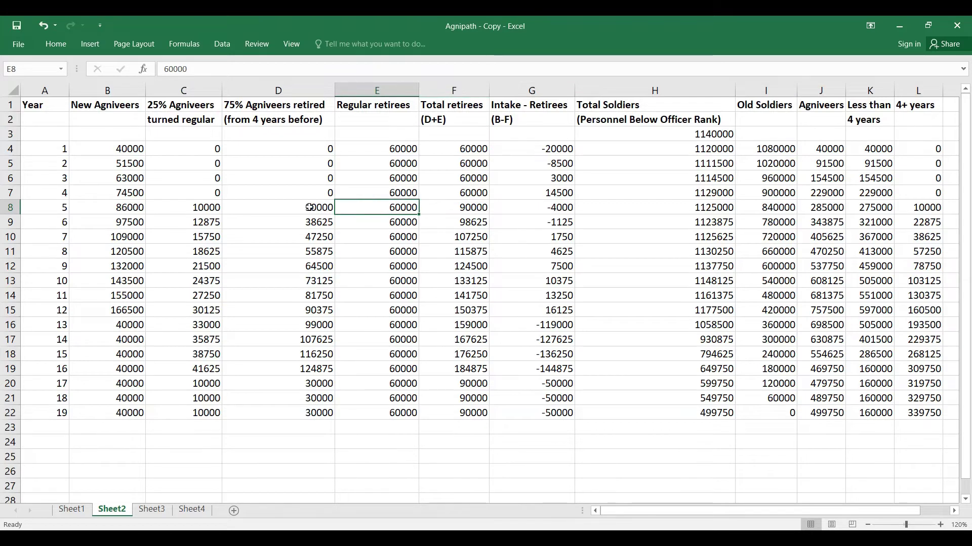
pyautogui.click(289, 209)
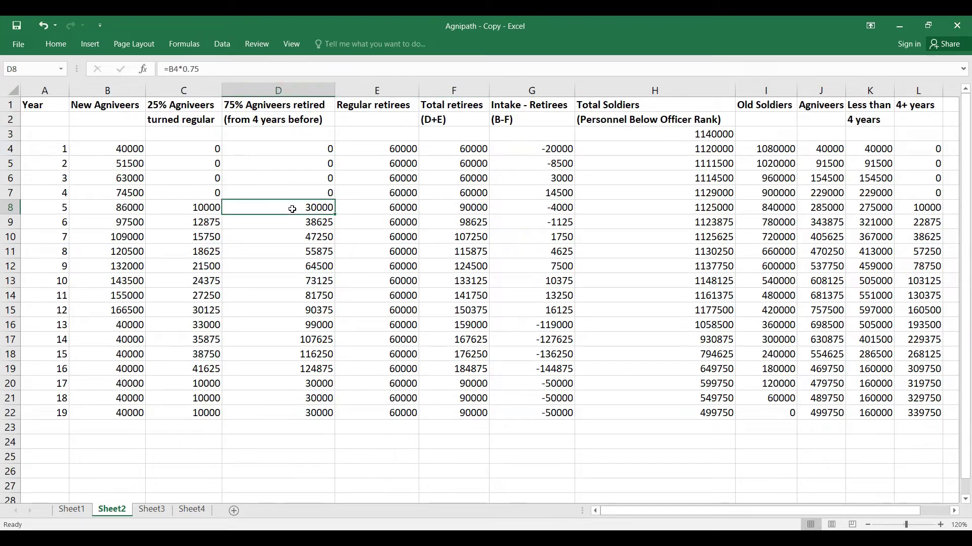
pyautogui.click(454, 208)
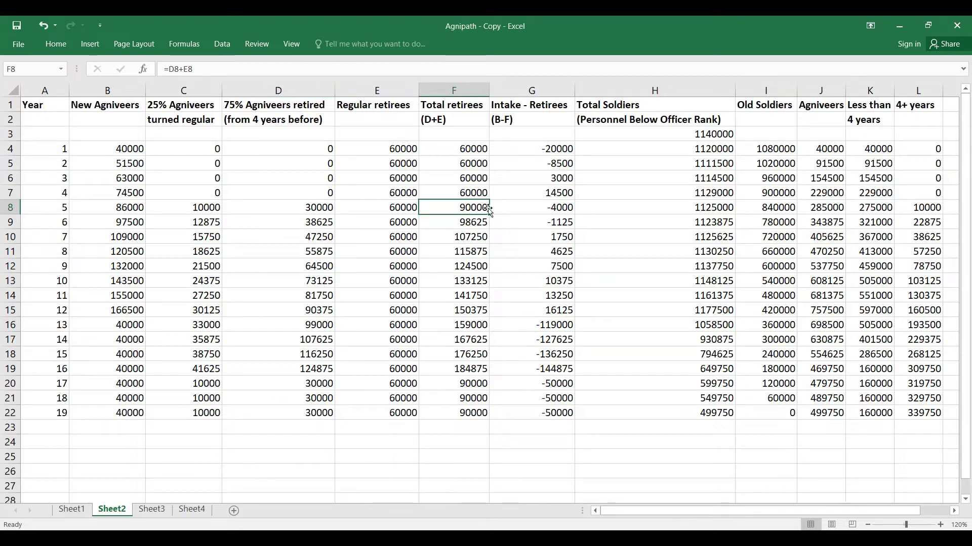
pyautogui.click(519, 208)
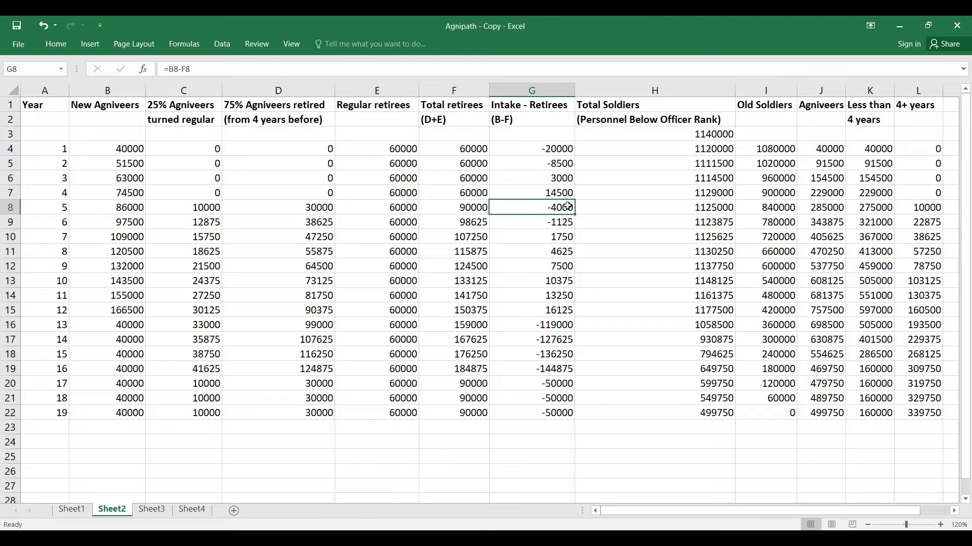
pyautogui.click(632, 209)
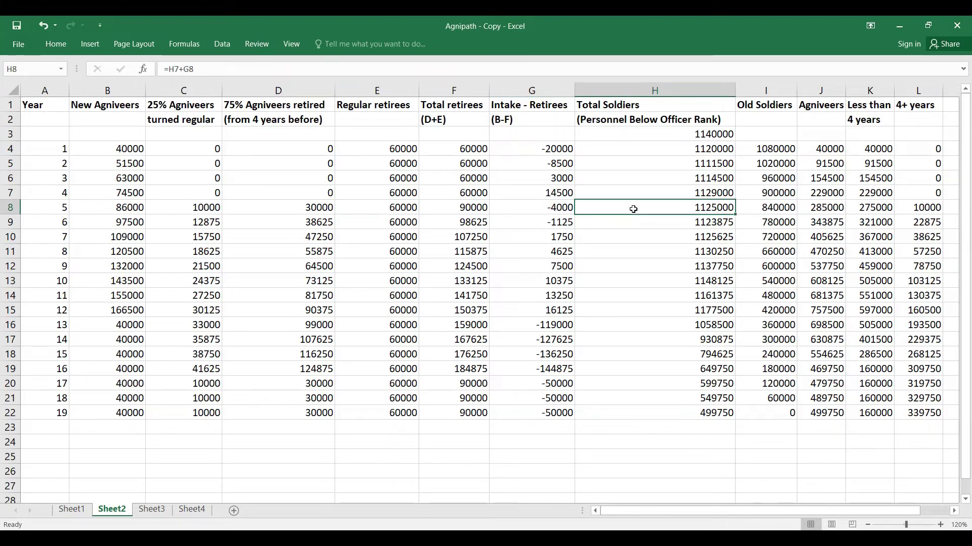
# Examine year 12's New Agniveers formula and how its 25% and 75% columns derive from year 8's intake.
pyautogui.click(96, 311)
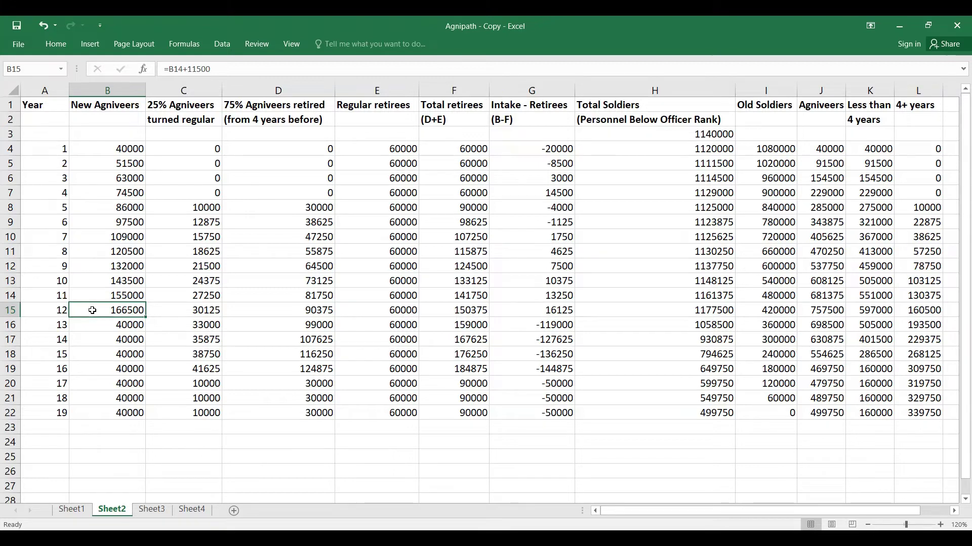
pyautogui.click(170, 312)
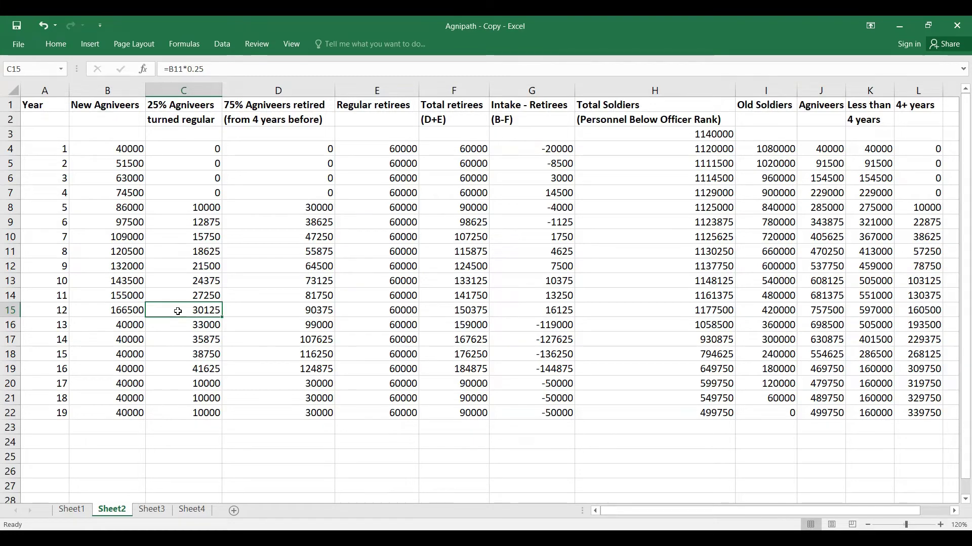
pyautogui.click(100, 251)
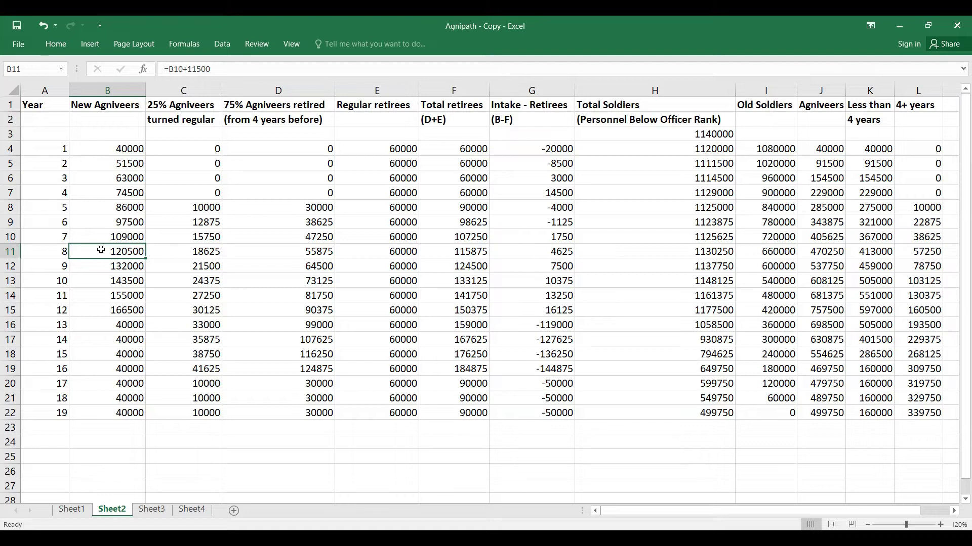
pyautogui.click(176, 312)
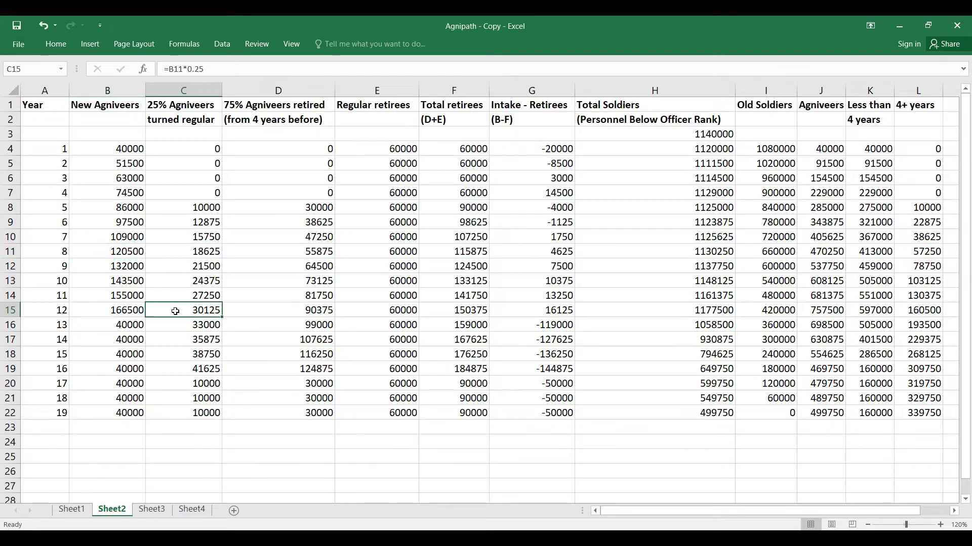
pyautogui.click(240, 312)
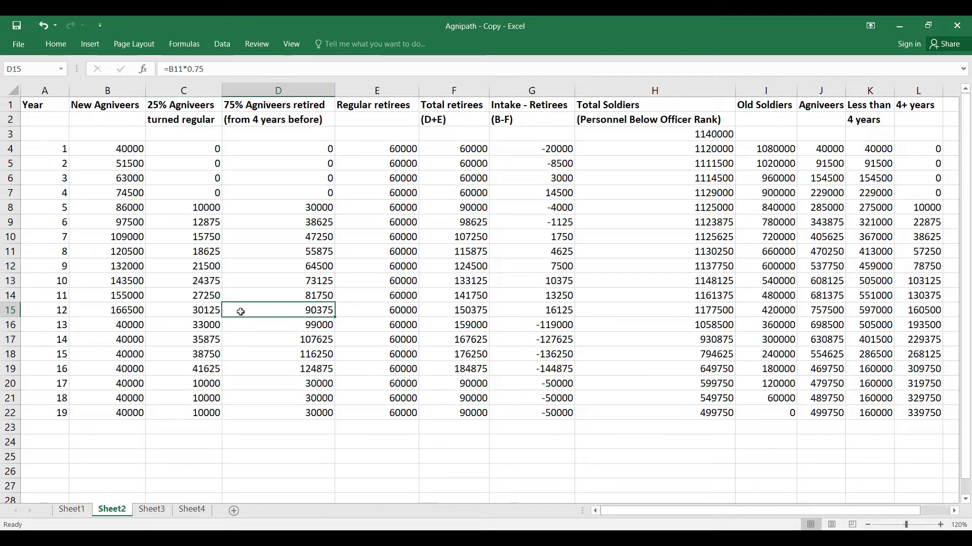
# Check how year 12's Total retirees combines Regular retirees with the 75% Agniveers retired.
pyautogui.click(435, 311)
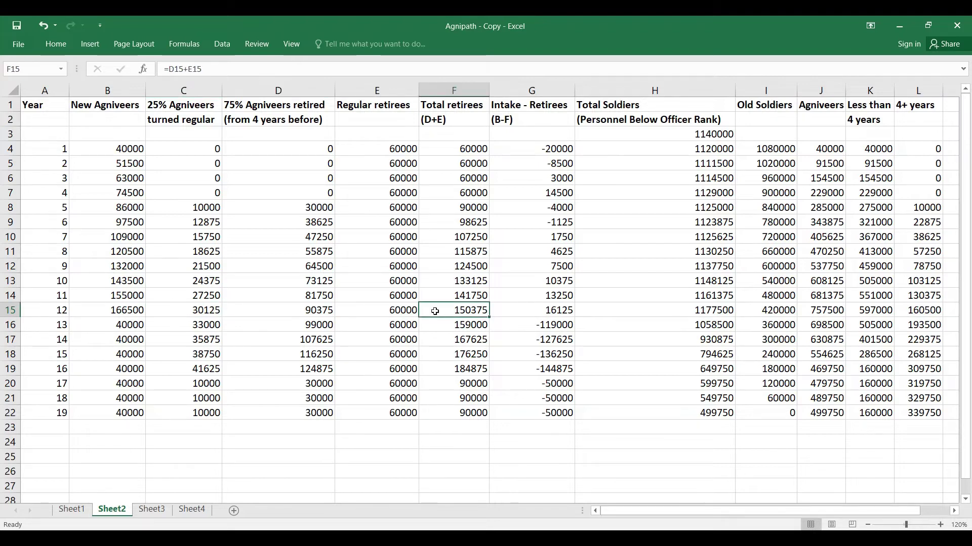
pyautogui.click(369, 309)
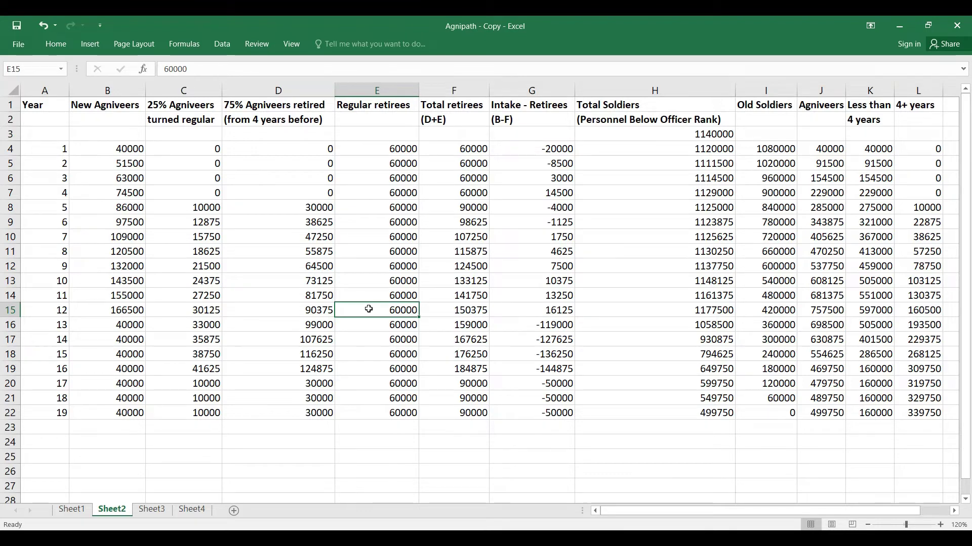
pyautogui.click(426, 312)
pyautogui.click(395, 311)
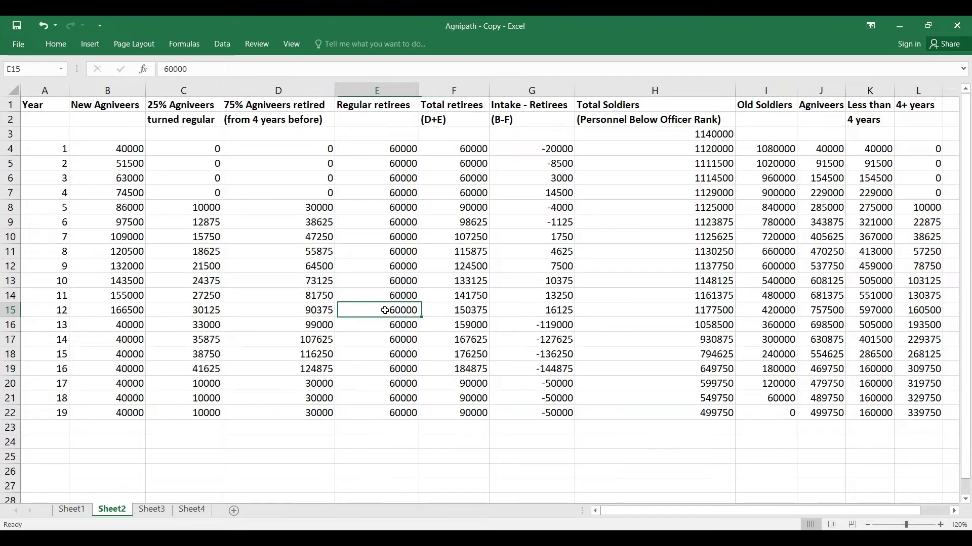
pyautogui.click(299, 310)
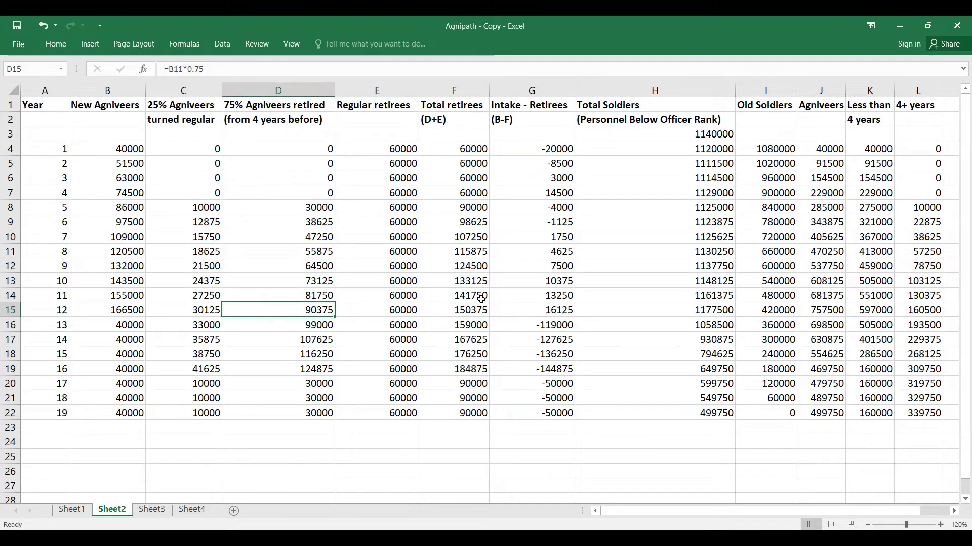
pyautogui.click(443, 313)
# Examine how year 12's Intake - Retirees comes from New Agniveers and Total retirees and feeds into Total Soldiers.
pyautogui.click(504, 312)
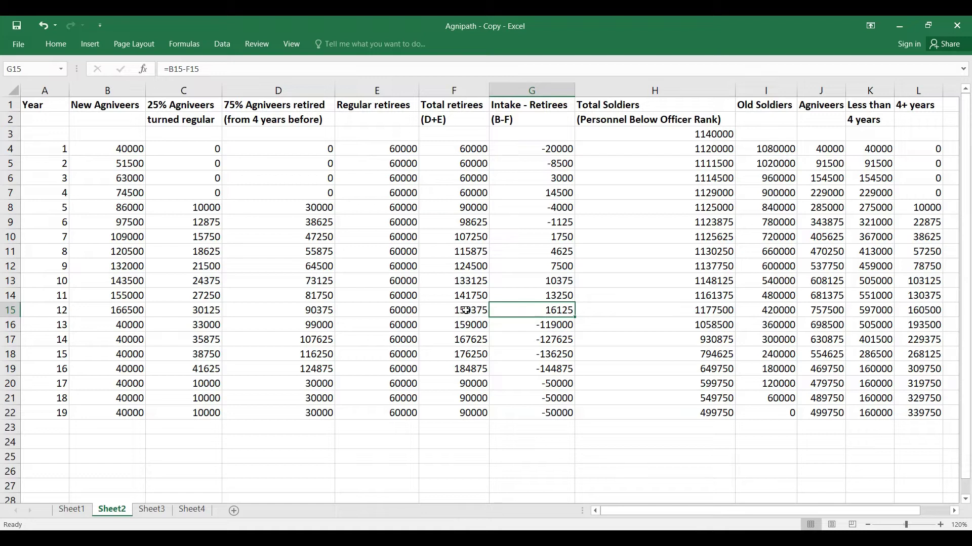
pyautogui.click(96, 310)
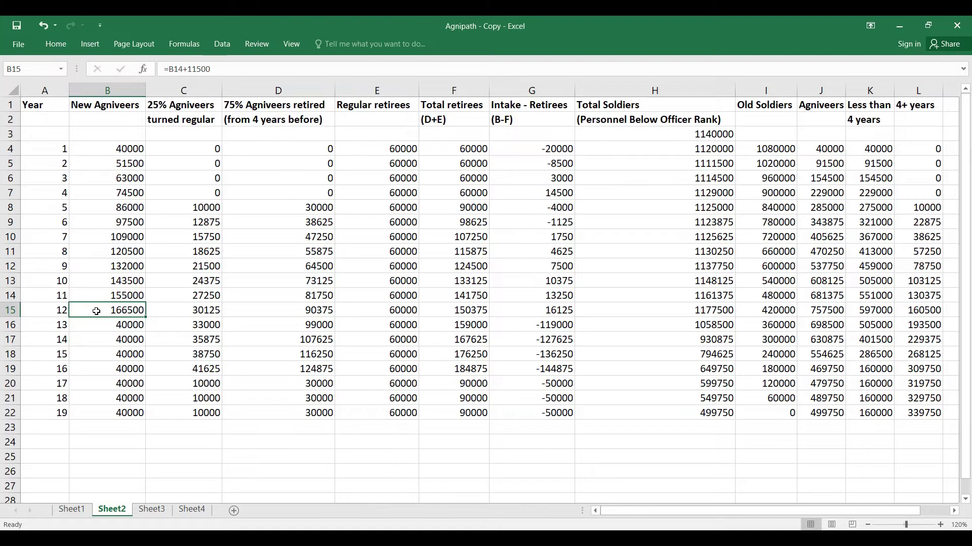
pyautogui.click(438, 311)
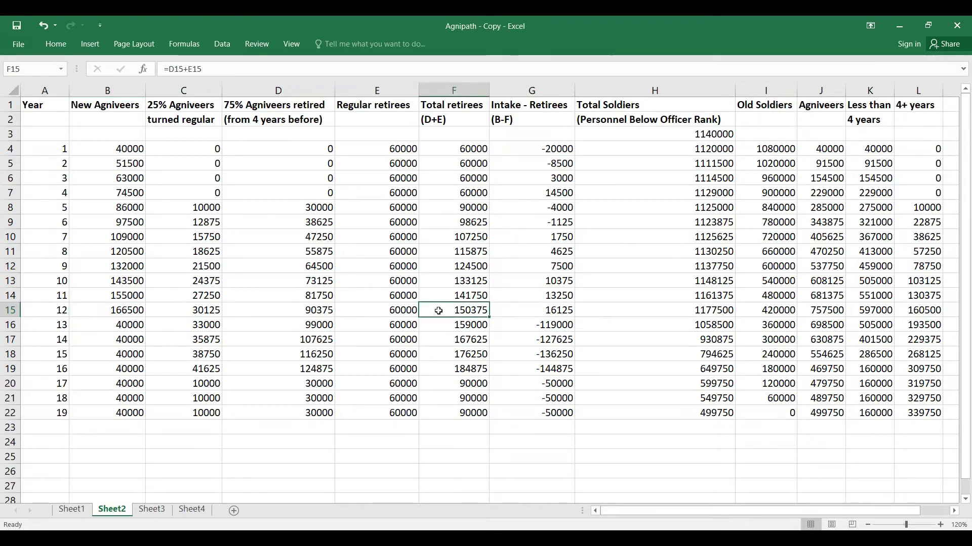
pyautogui.click(513, 311)
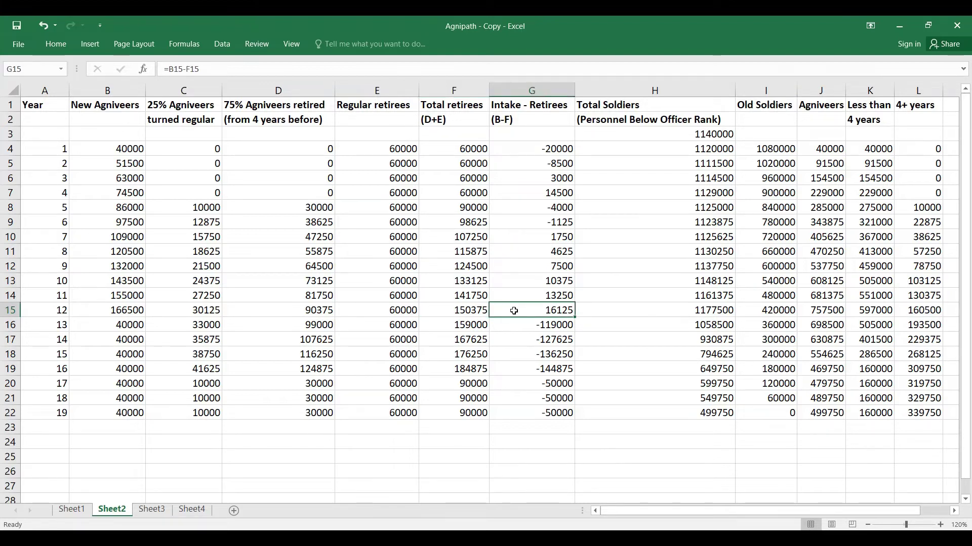
pyautogui.click(648, 313)
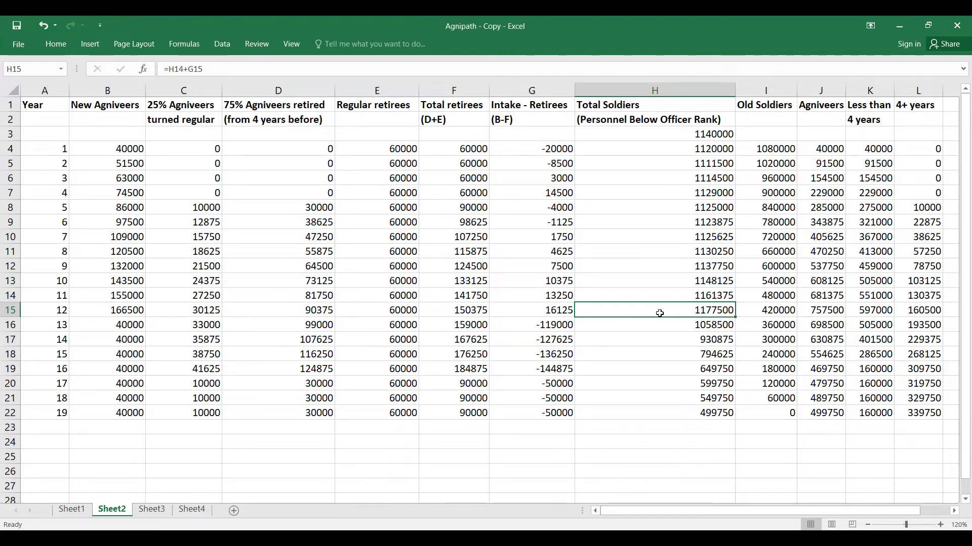
# Examine how year 12's strength splits into Old Soldiers, Agniveers with less than 4 years and those with 4+ years, against Total Soldiers.
pyautogui.click(749, 310)
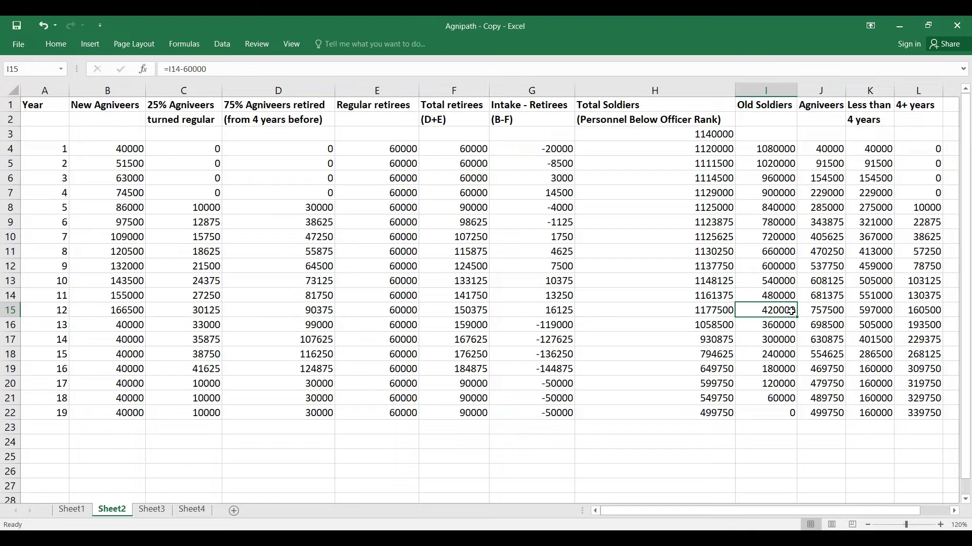
pyautogui.click(854, 311)
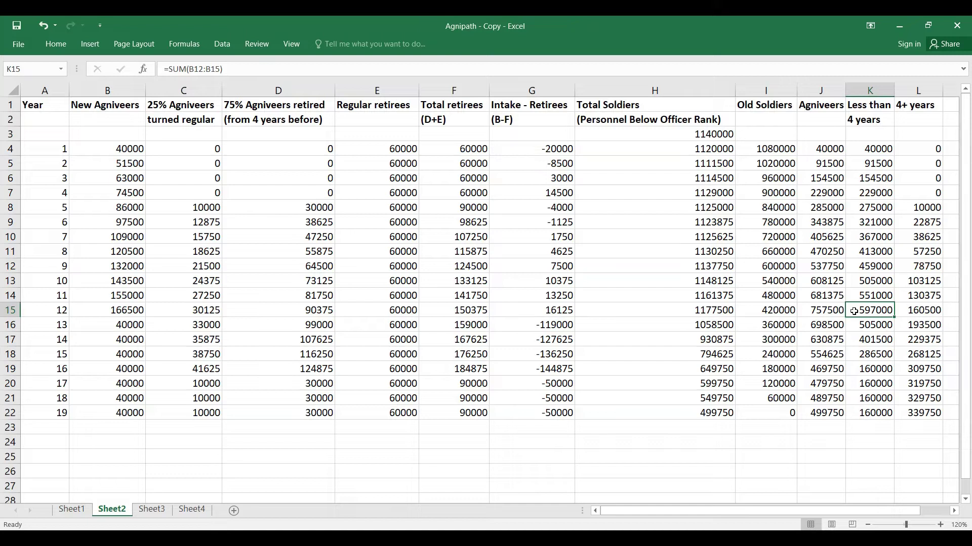
pyautogui.click(903, 310)
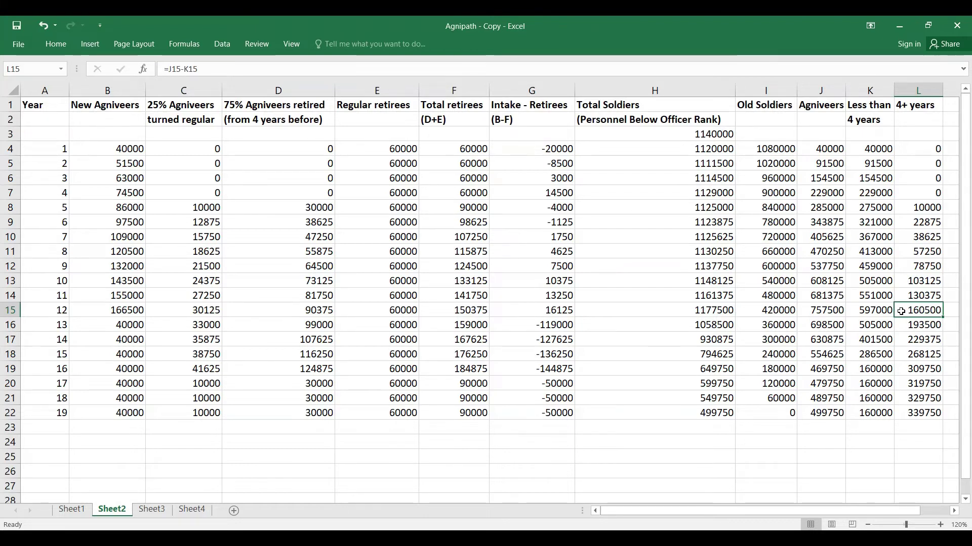
pyautogui.click(784, 312)
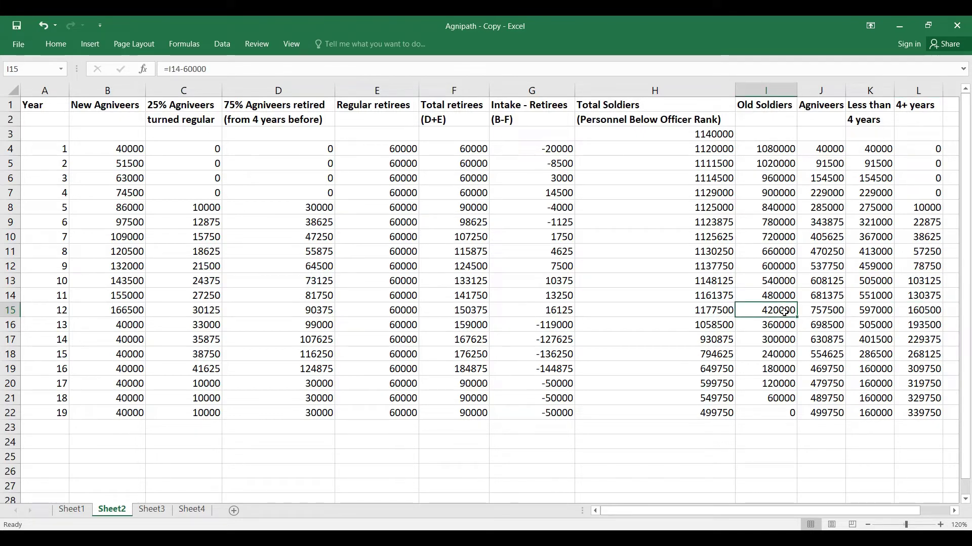
pyautogui.click(852, 311)
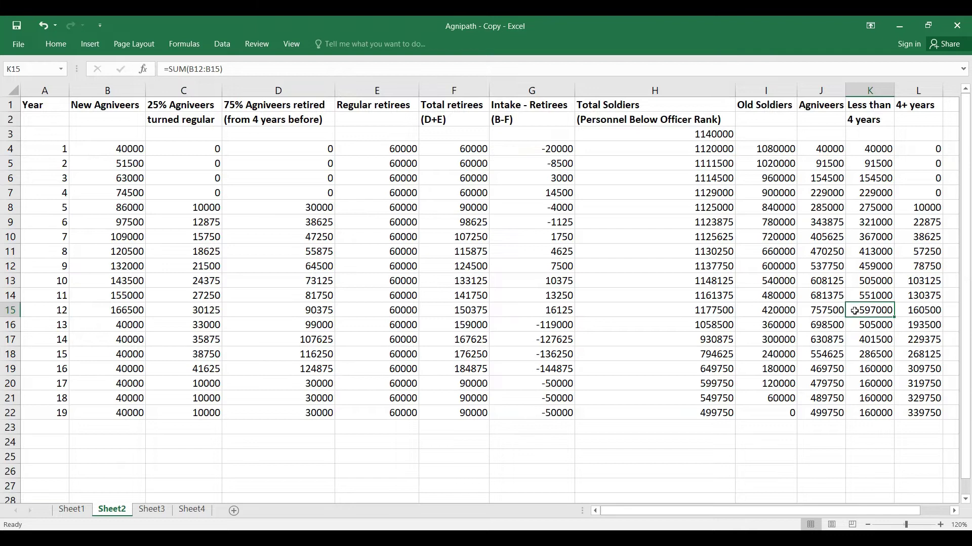
pyautogui.click(752, 314)
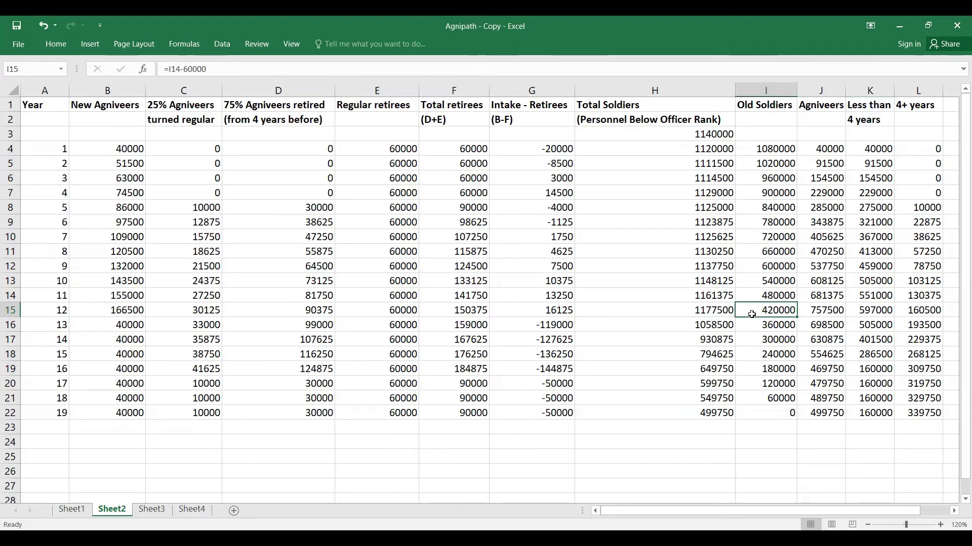
pyautogui.click(906, 310)
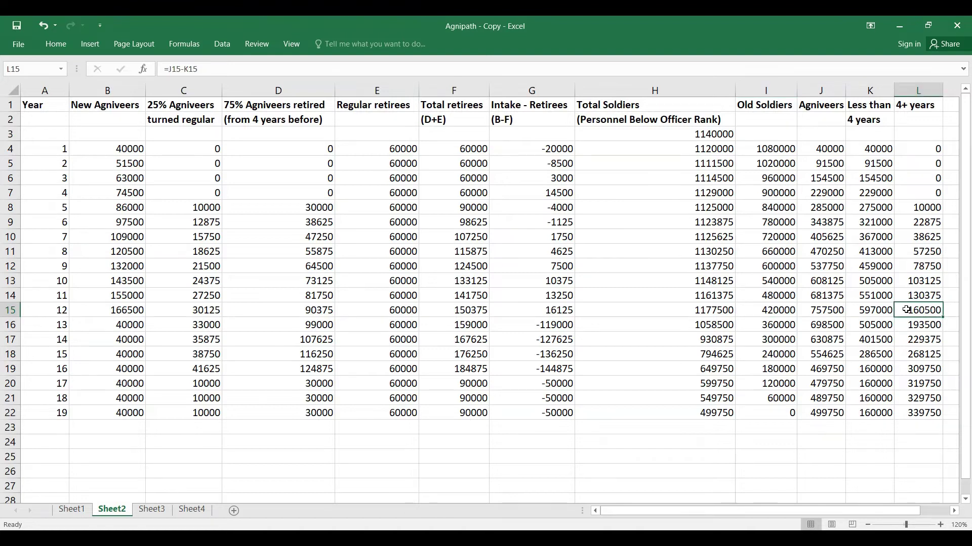
pyautogui.click(752, 313)
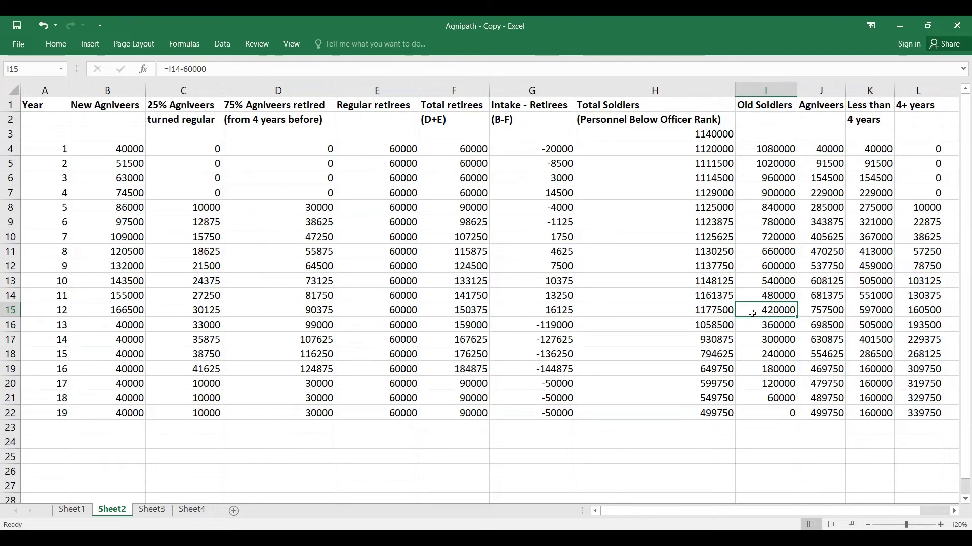
pyautogui.click(681, 313)
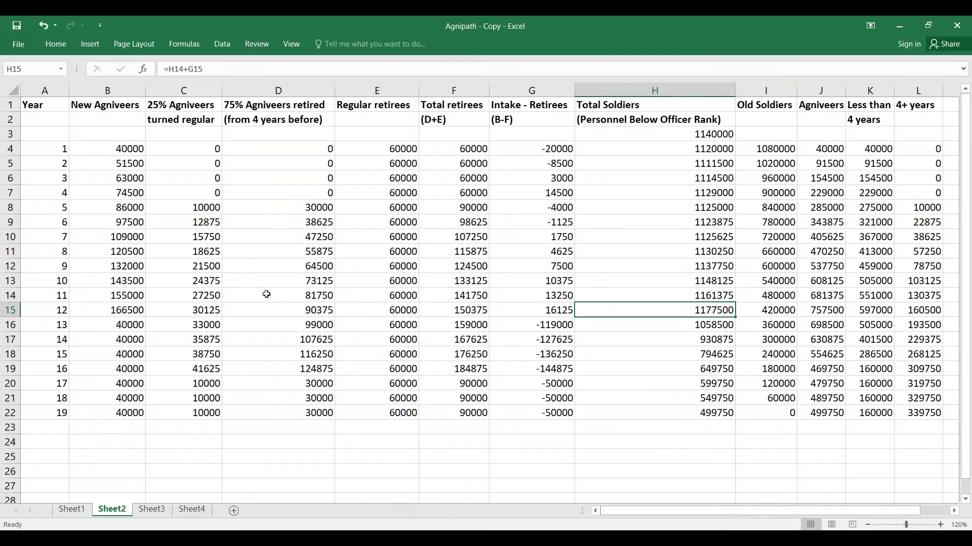
# Examine the yearly increment formulas in the New Agniveers column across years 6 to 12.
pyautogui.click(93, 313)
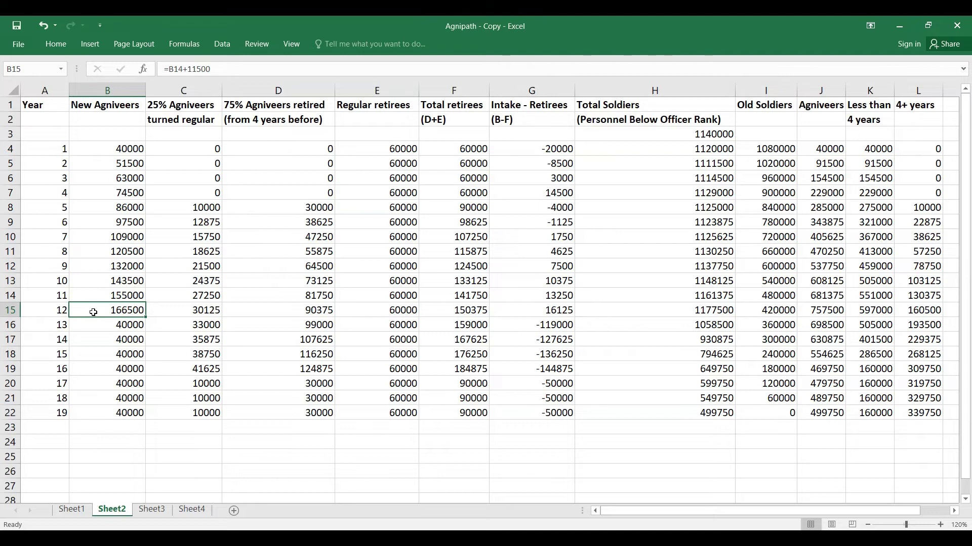
pyautogui.click(97, 295)
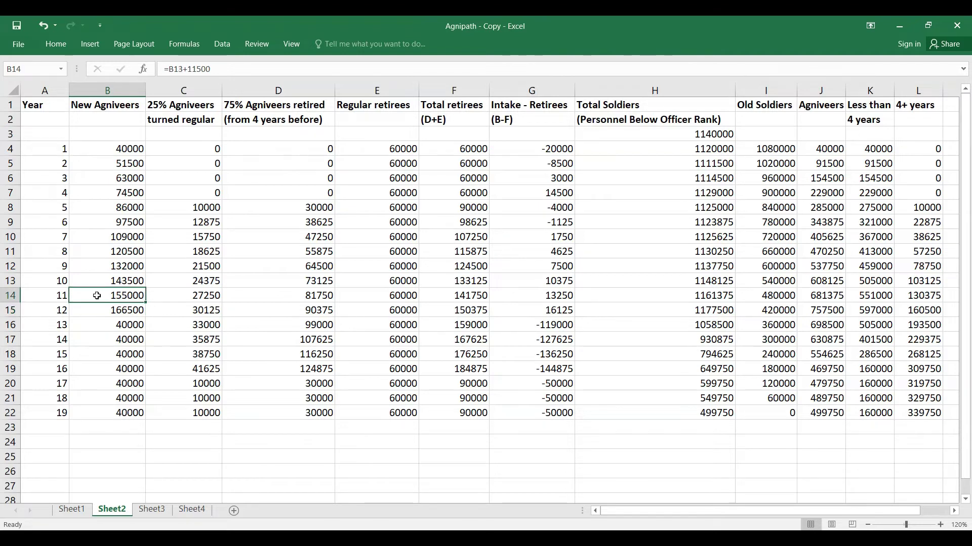
pyautogui.click(99, 282)
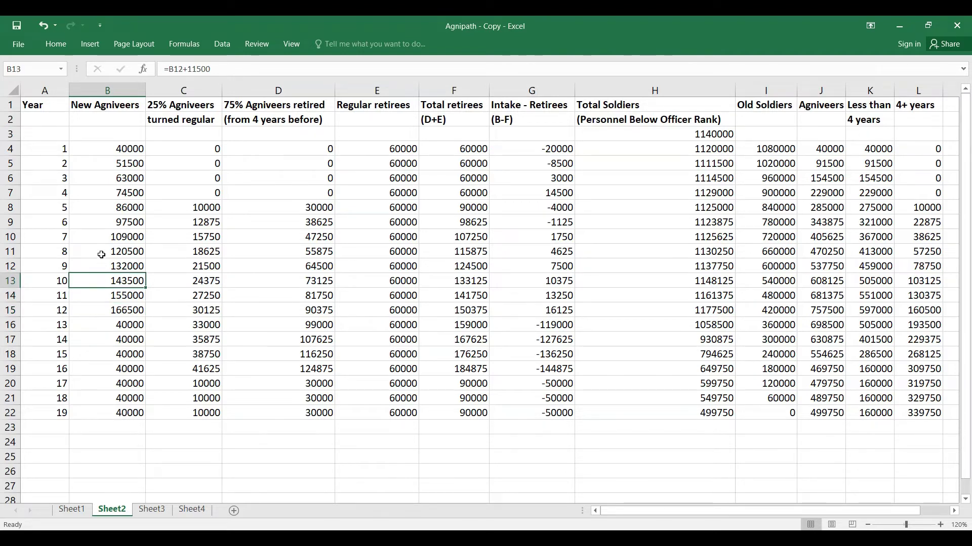
pyautogui.click(93, 222)
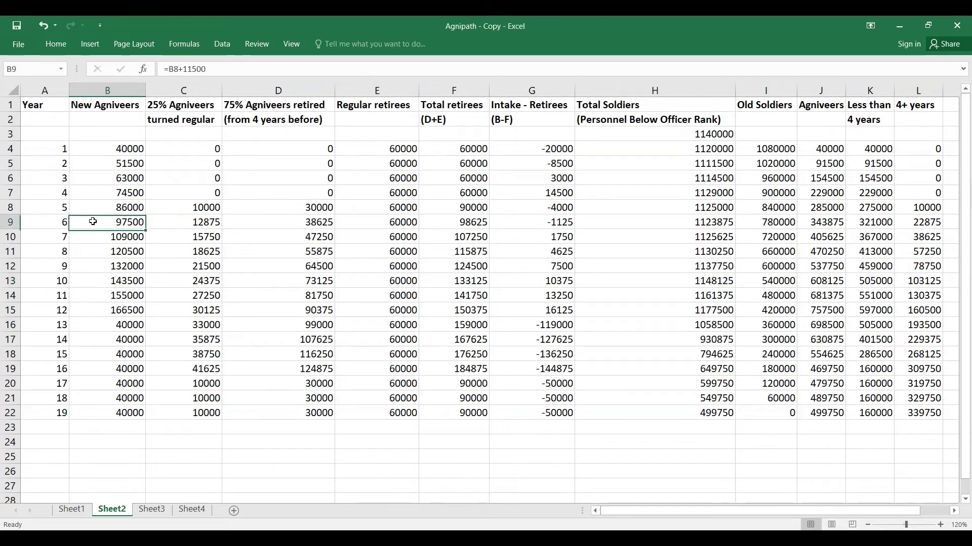
pyautogui.click(93, 238)
pyautogui.click(94, 253)
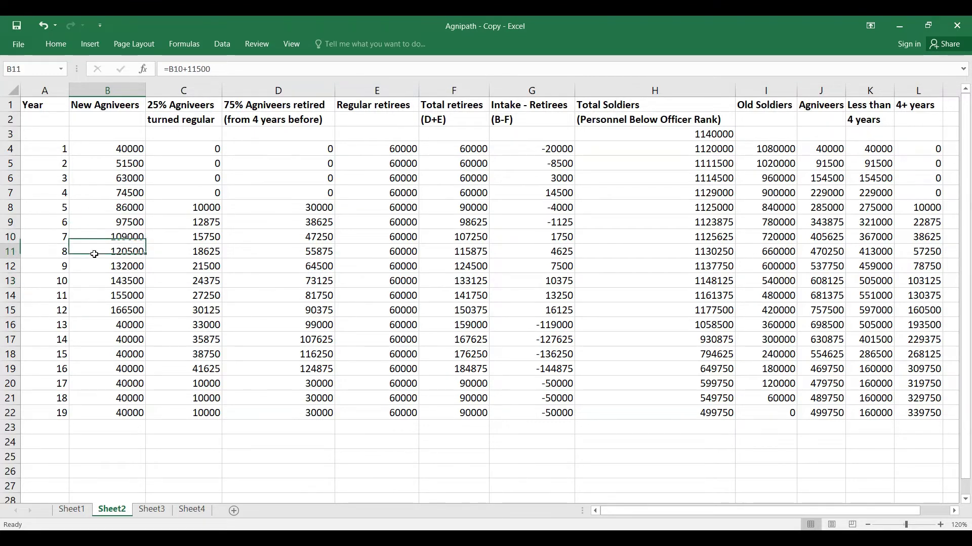
pyautogui.click(94, 238)
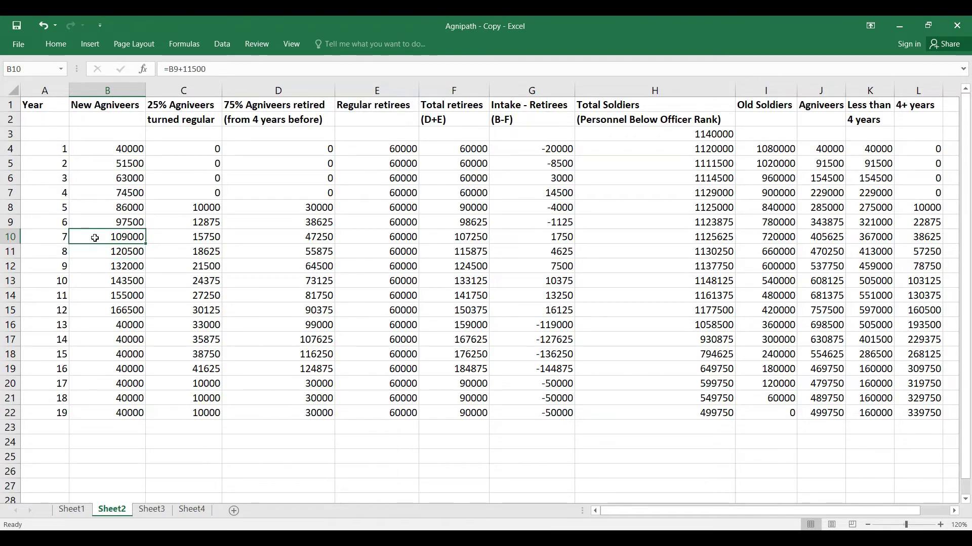
pyautogui.click(97, 253)
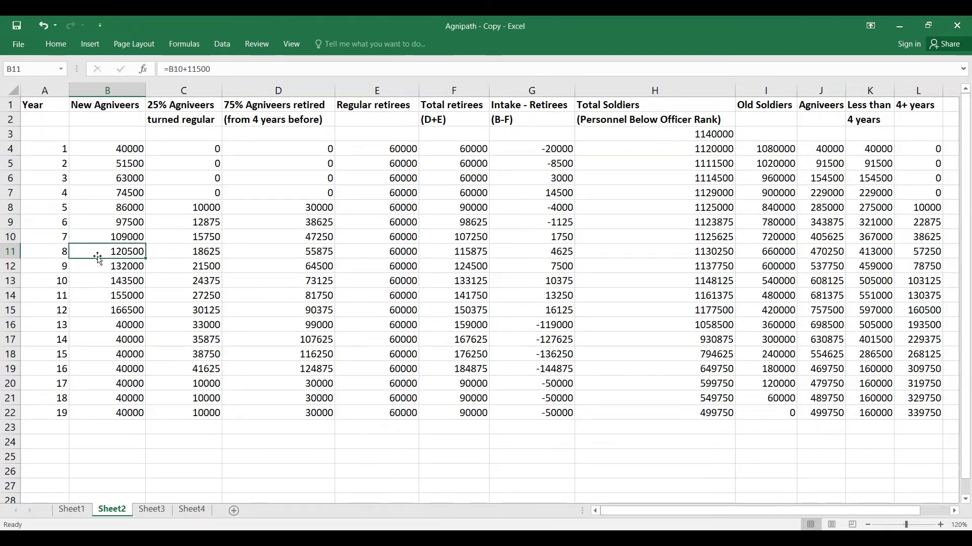
pyautogui.click(97, 267)
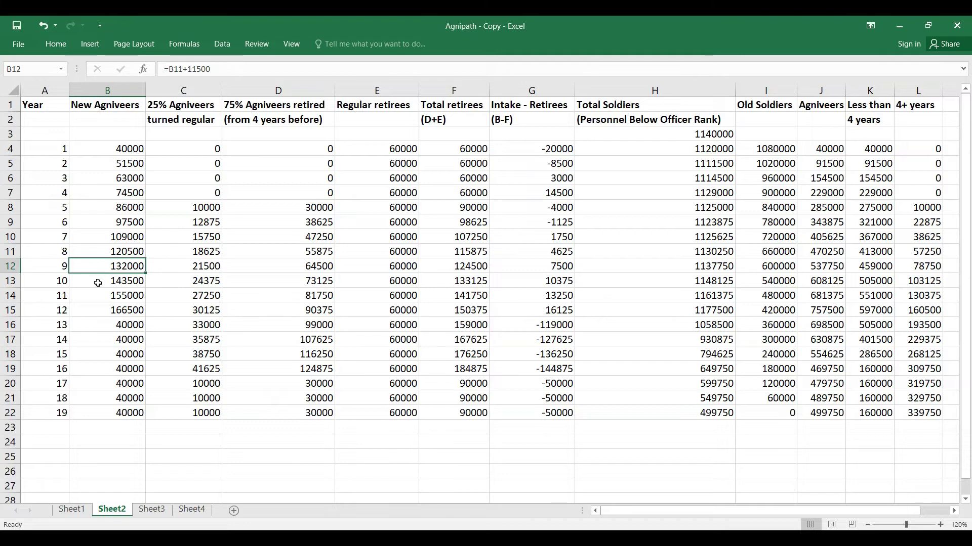
pyautogui.click(97, 283)
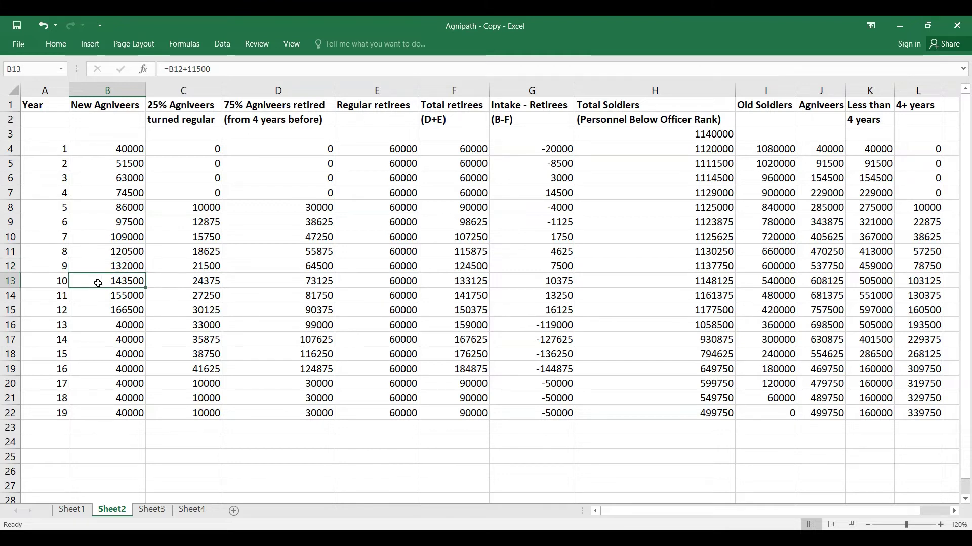
# Examine how year 16's 25% turned regular and 75% retired figures derive from year 12's New Agniveers.
pyautogui.click(97, 312)
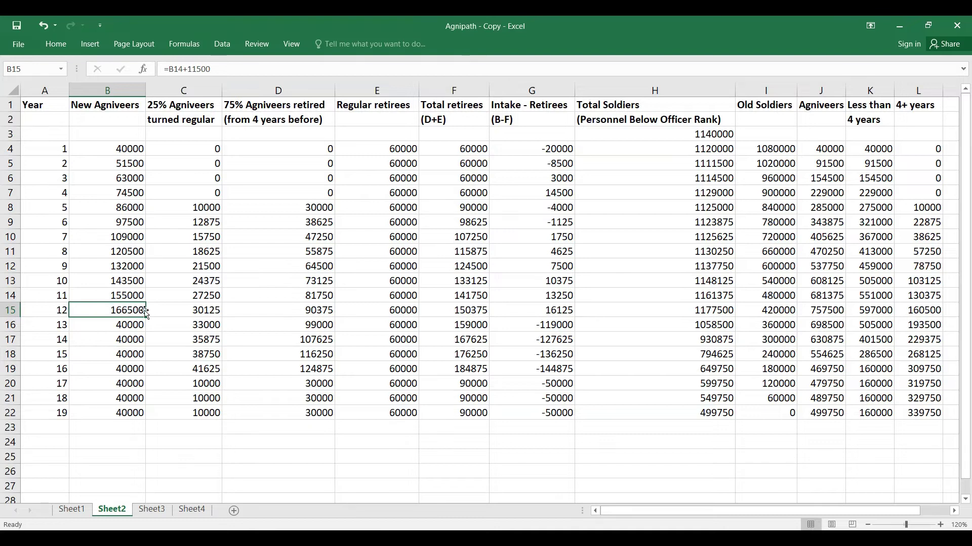
pyautogui.click(174, 371)
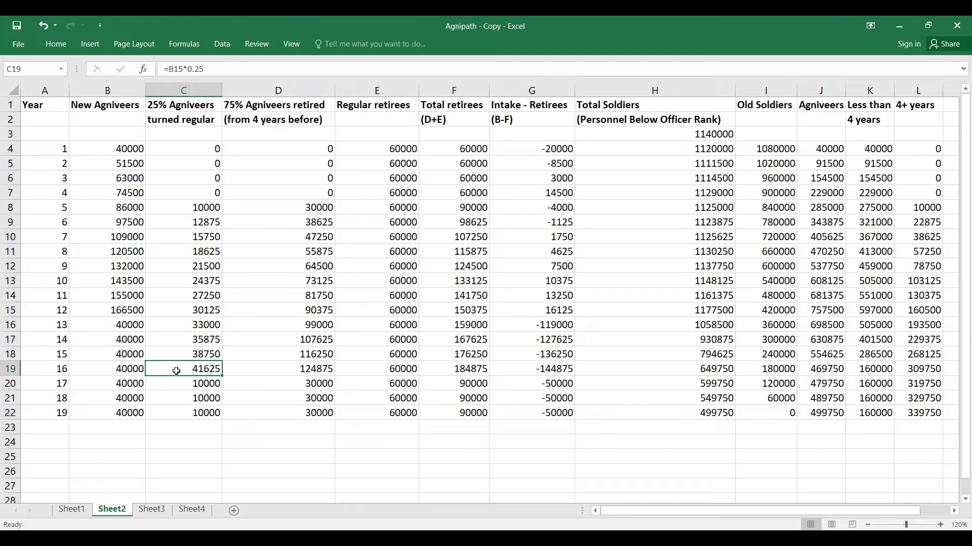
pyautogui.click(101, 310)
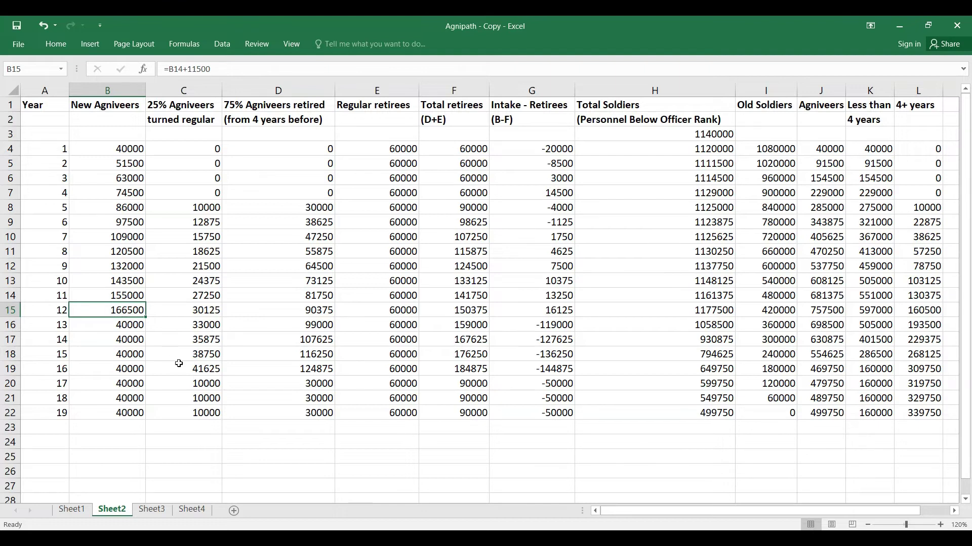
pyautogui.click(263, 368)
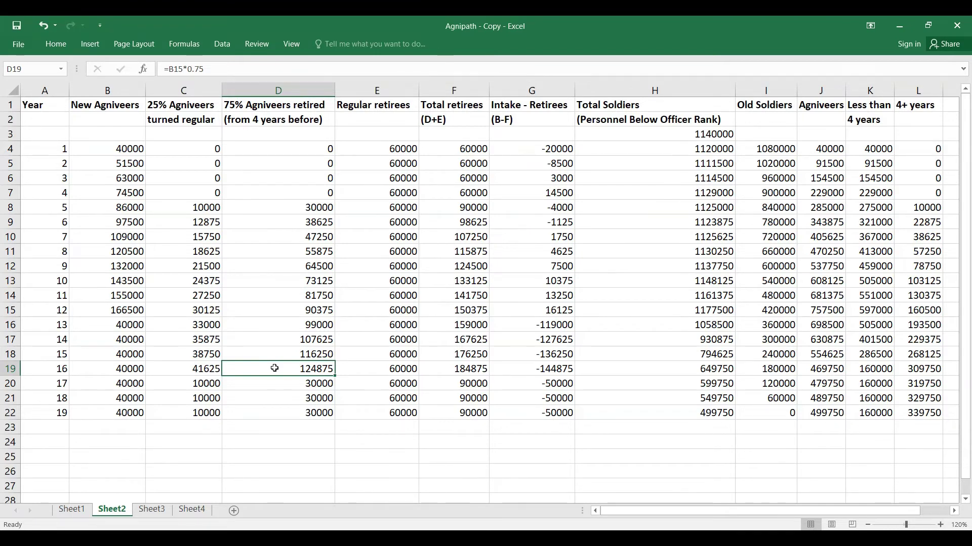
pyautogui.click(178, 369)
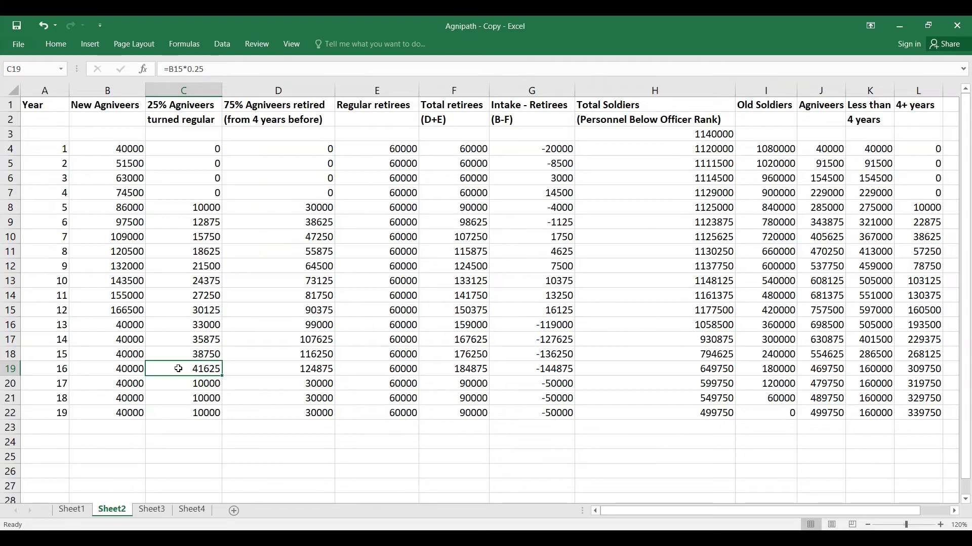
pyautogui.click(262, 370)
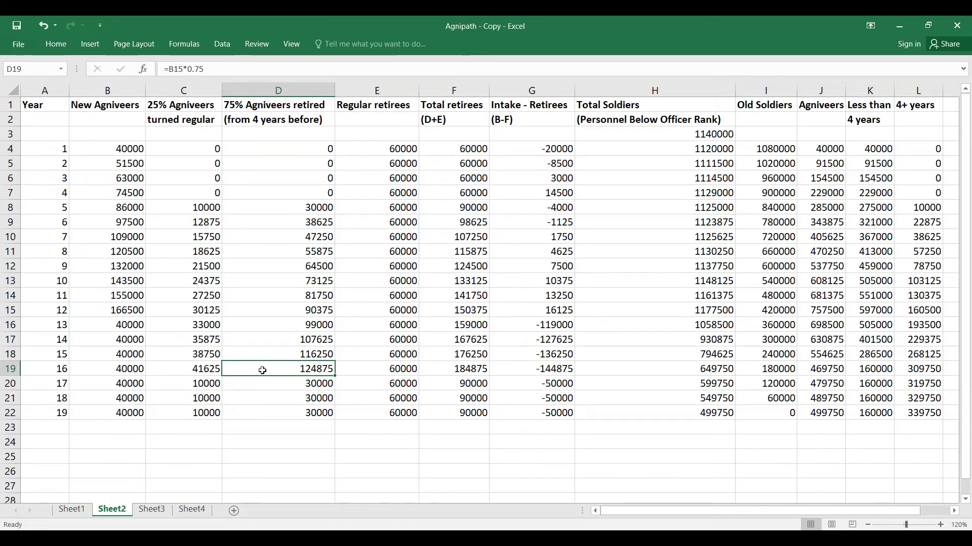
pyautogui.click(187, 370)
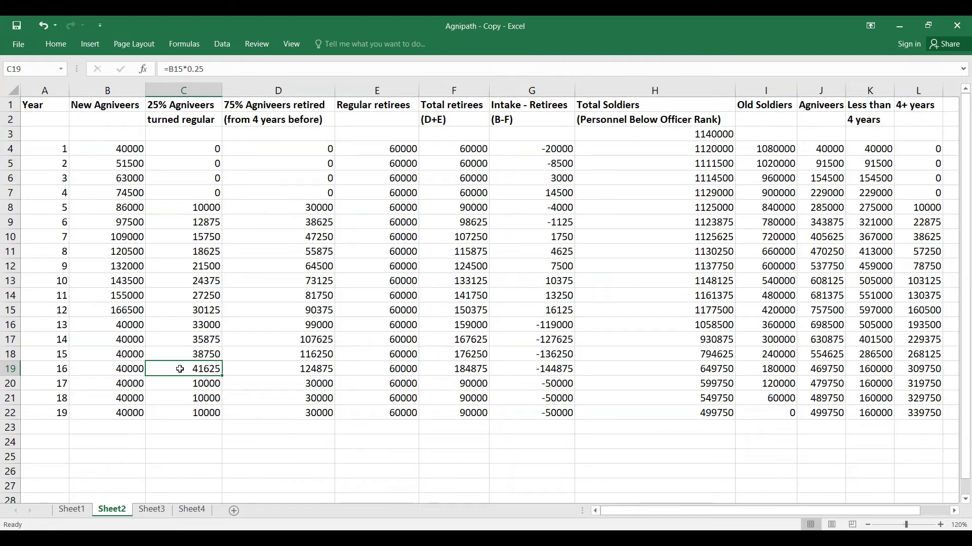
pyautogui.click(251, 371)
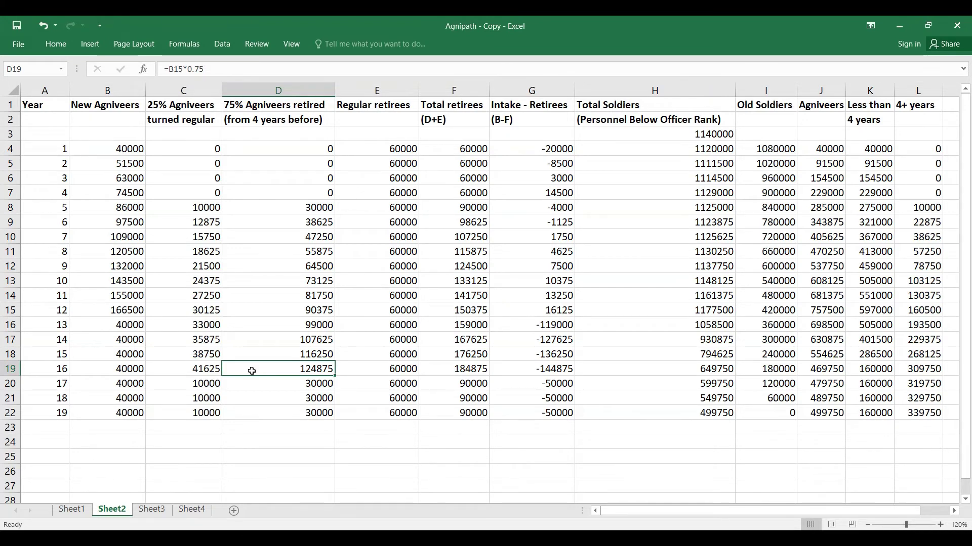
pyautogui.click(180, 370)
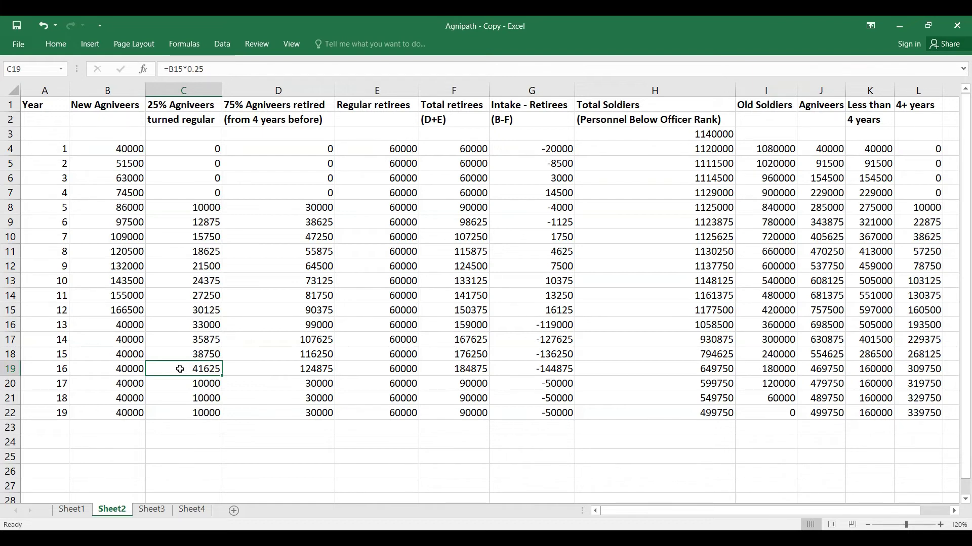
pyautogui.click(263, 367)
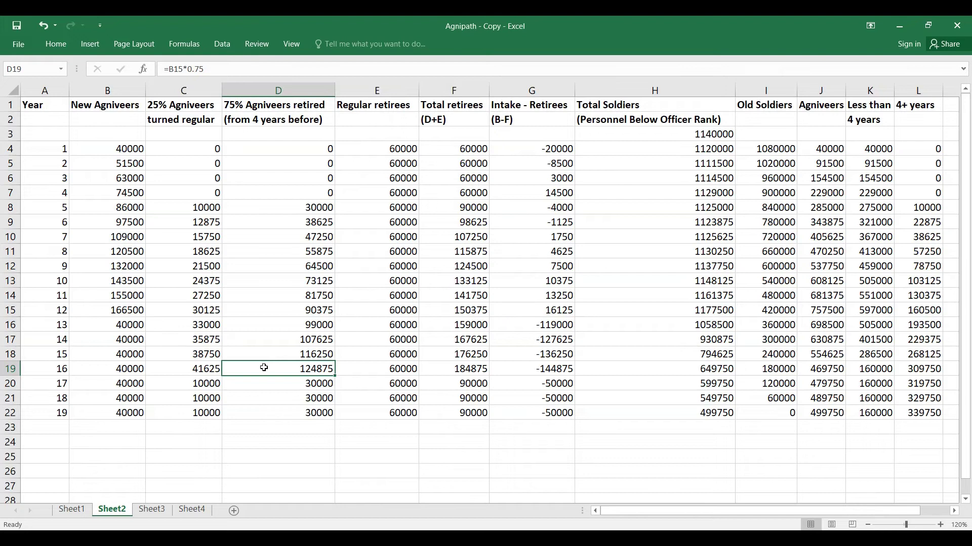
pyautogui.click(179, 370)
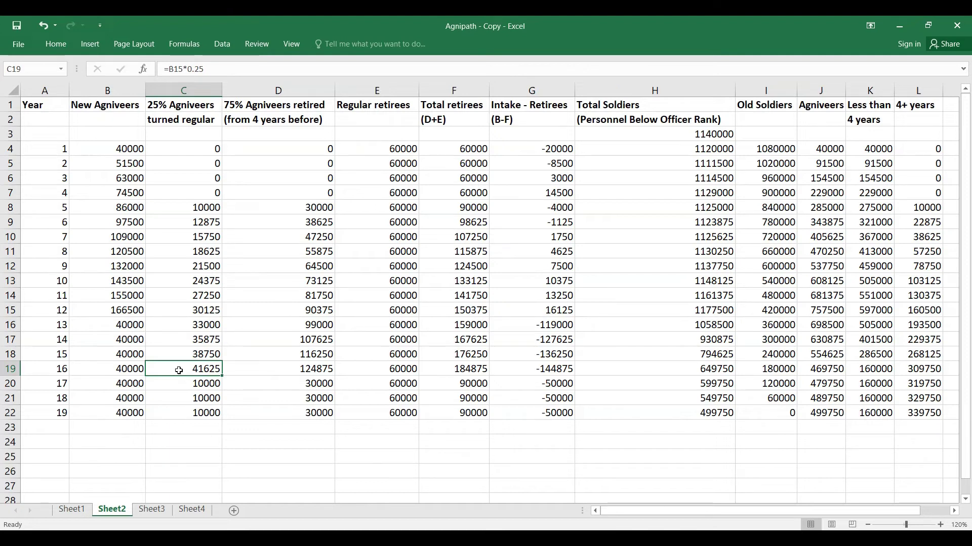
pyautogui.click(258, 369)
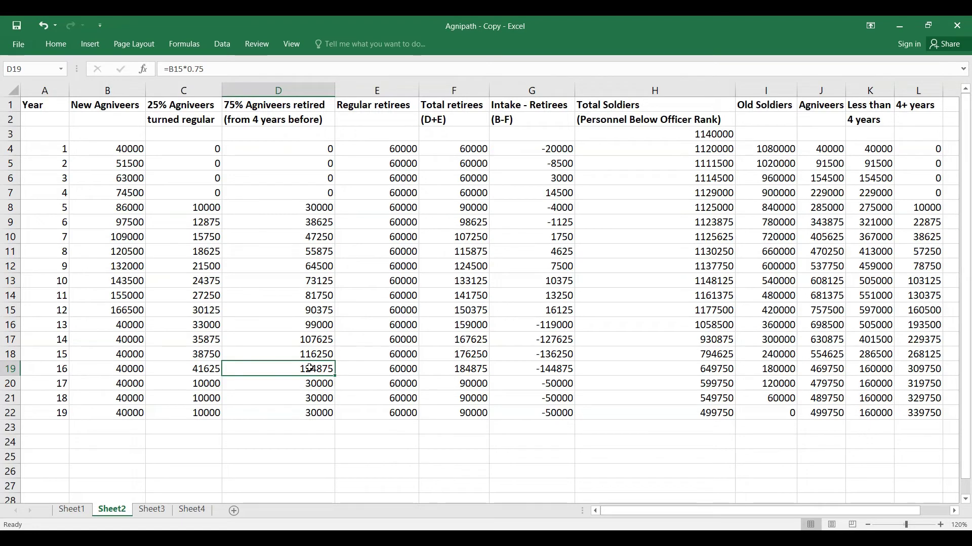
# Compare the Total Soldiers figure of year 16 with those of years 13 and 12.
pyautogui.click(604, 368)
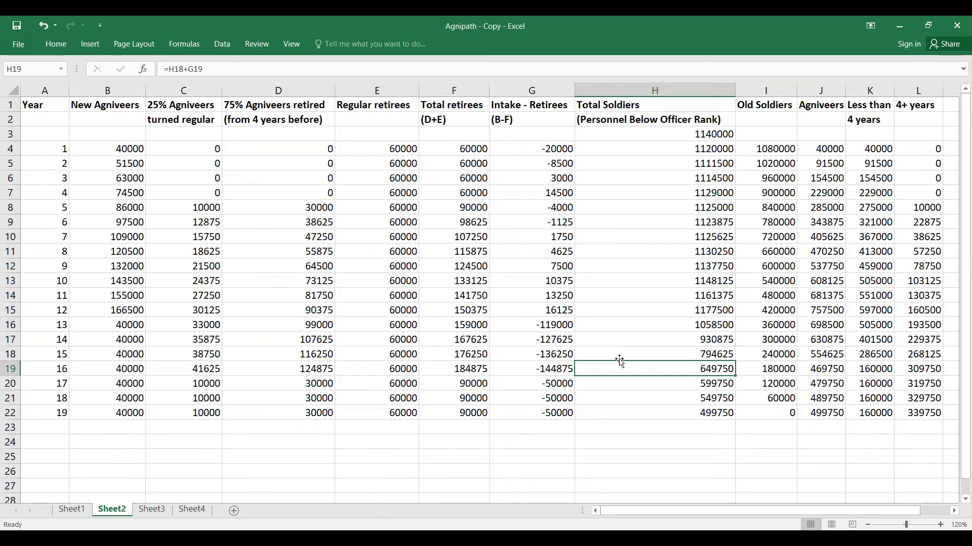
pyautogui.click(642, 323)
pyautogui.click(645, 307)
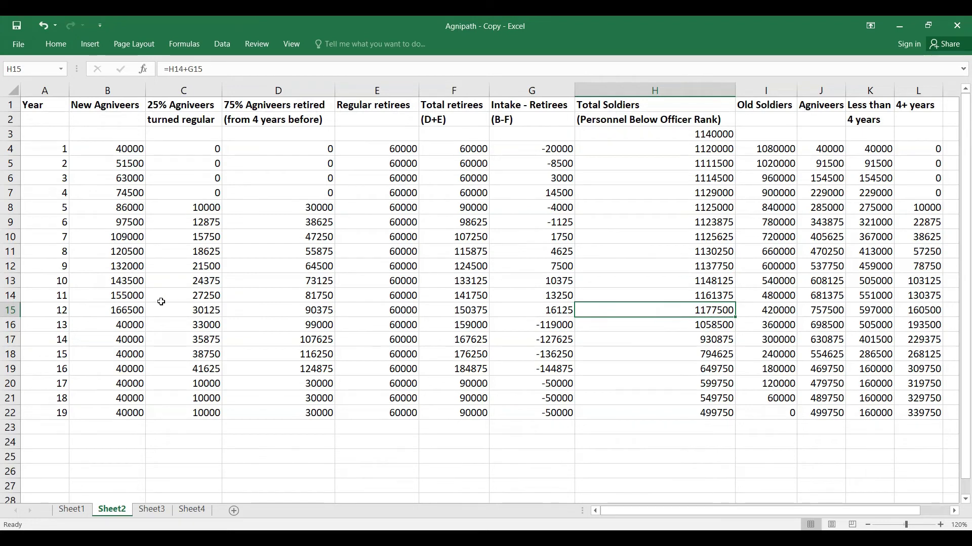
# Check year 13's New Agniveers entry and examine the Intake - Retirees formulas for years 13 to 16.
pyautogui.click(97, 324)
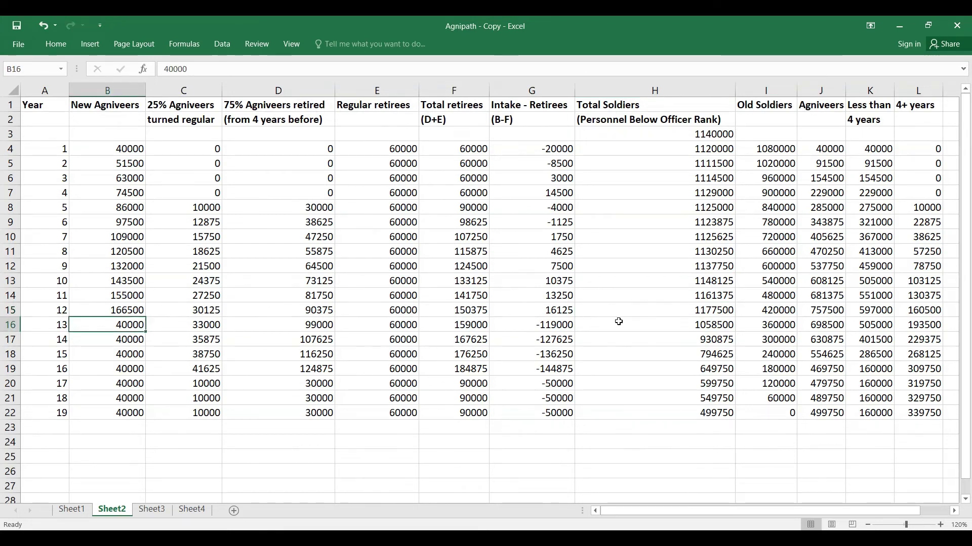
pyautogui.click(549, 326)
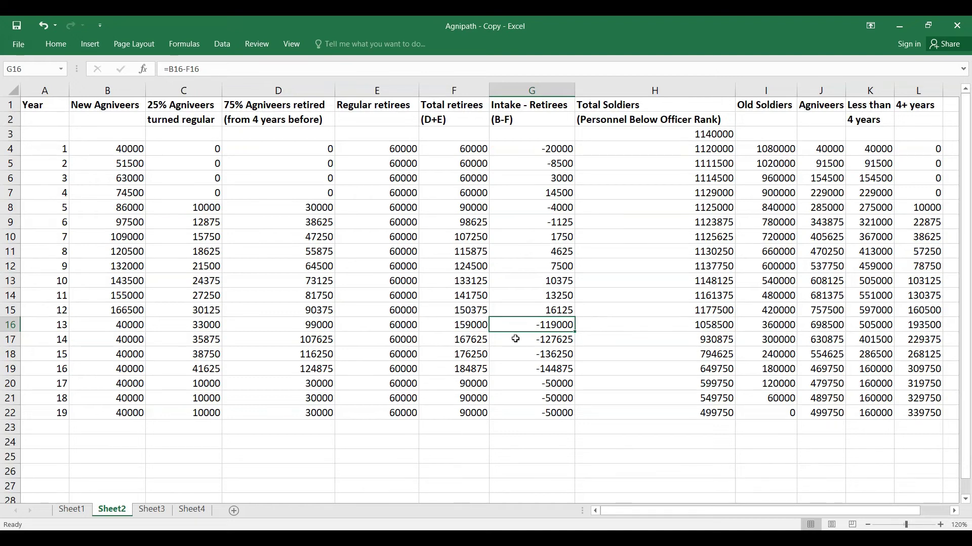
pyautogui.click(516, 343)
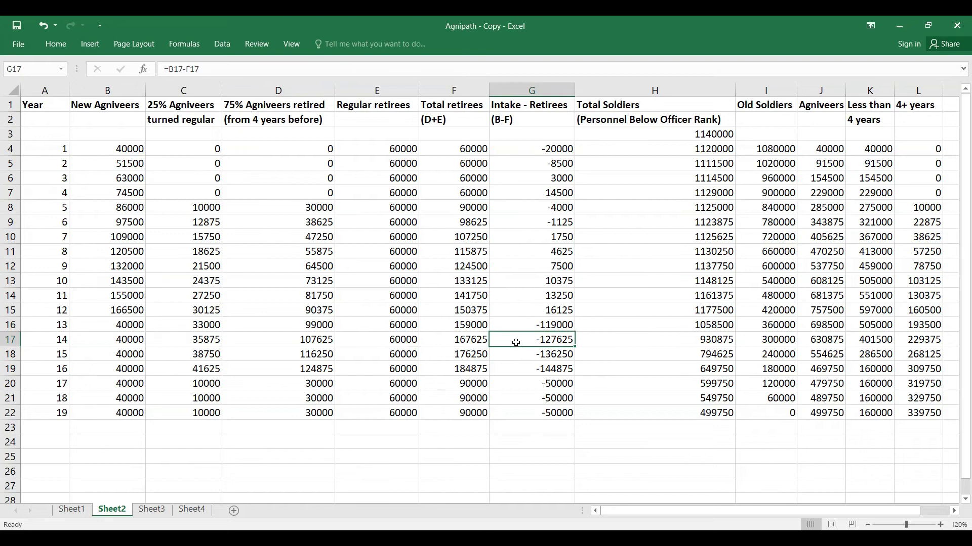
pyautogui.click(519, 354)
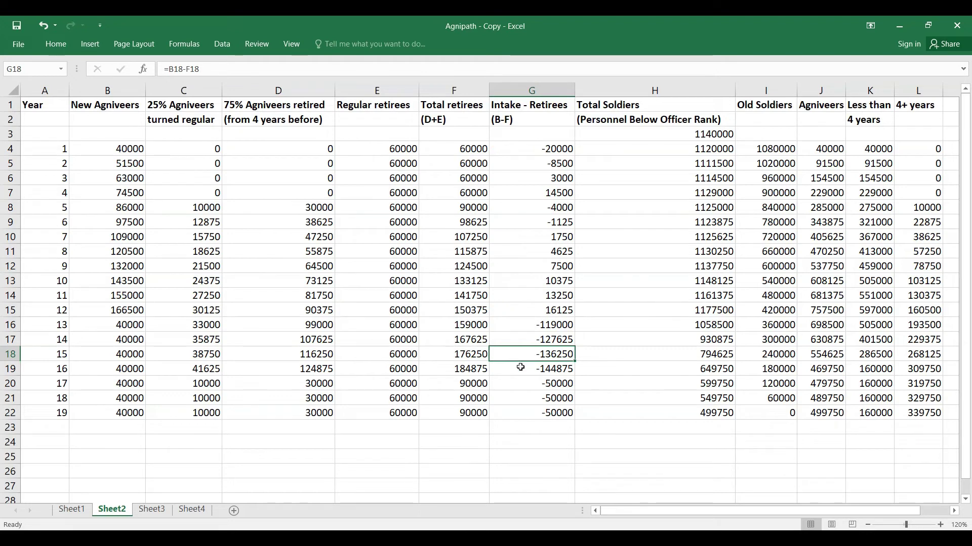
pyautogui.click(520, 368)
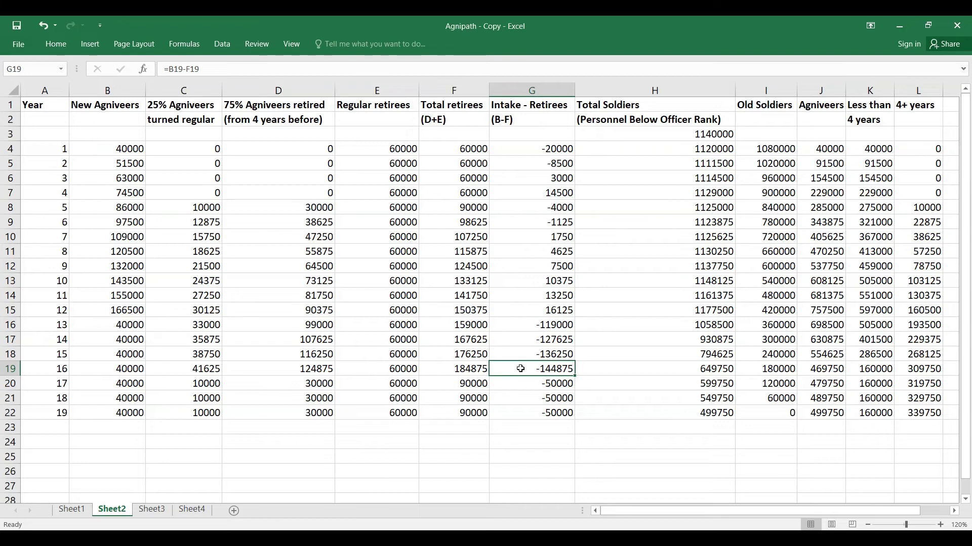
# Compare New Agniveers in years 12 and 13, and trace Total Soldiers through years 13, 14, 15 and 17.
pyautogui.click(87, 309)
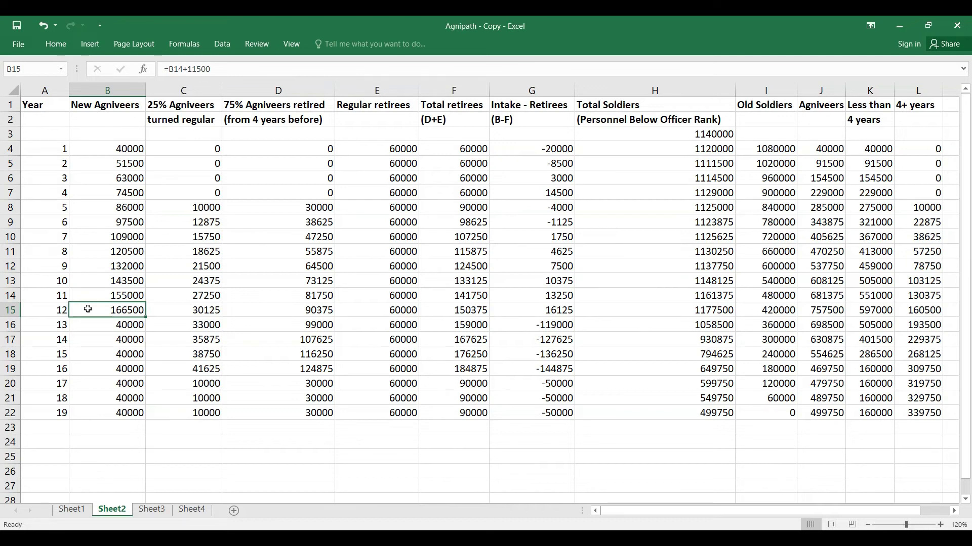
pyautogui.click(91, 325)
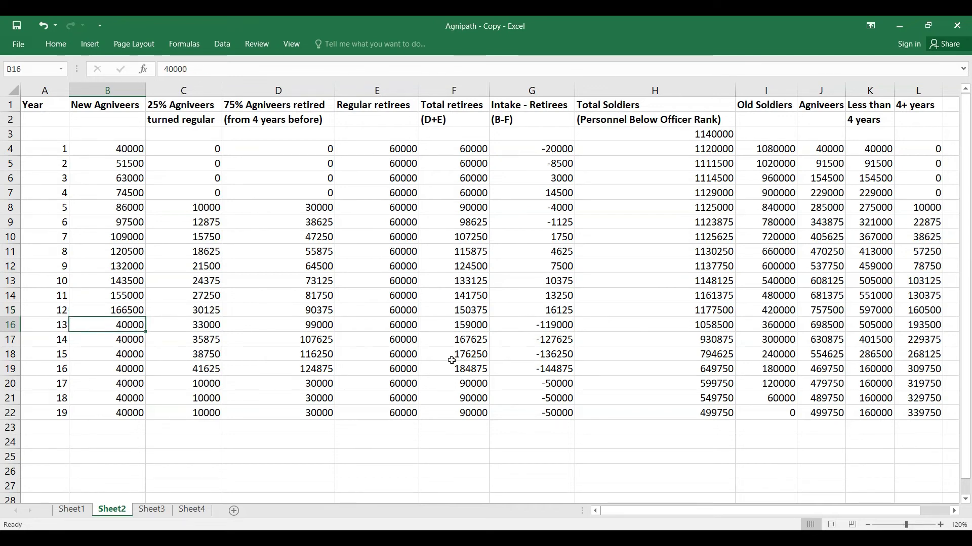
pyautogui.click(667, 328)
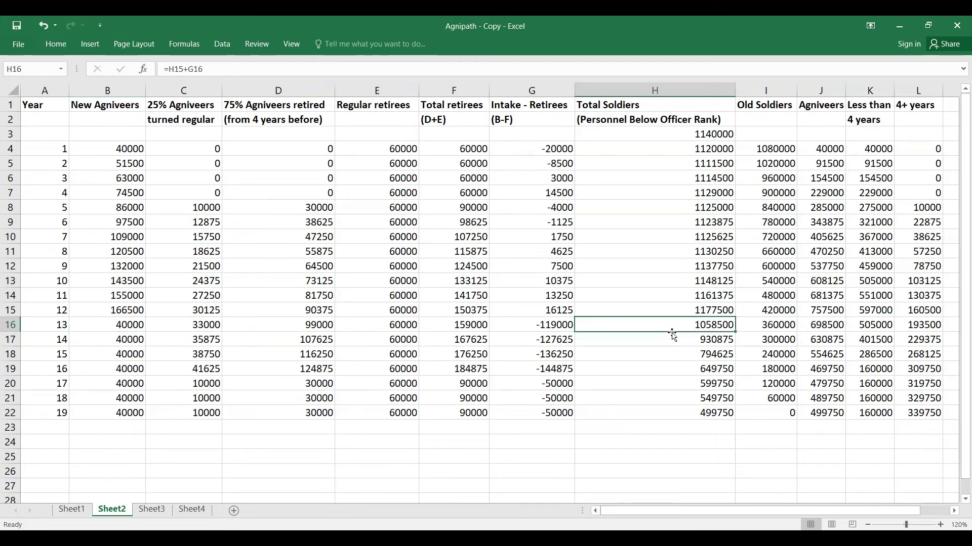
pyautogui.click(675, 343)
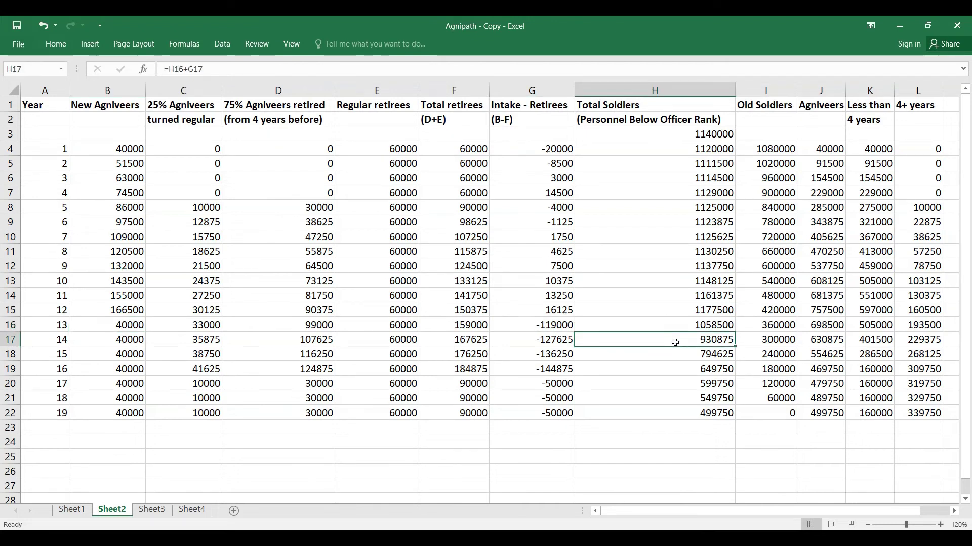
pyautogui.click(674, 354)
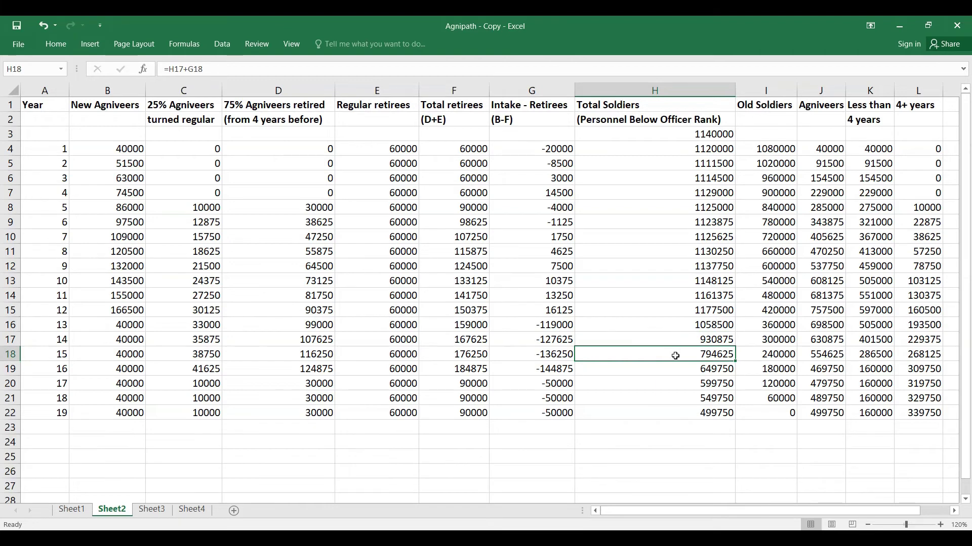
pyautogui.click(678, 382)
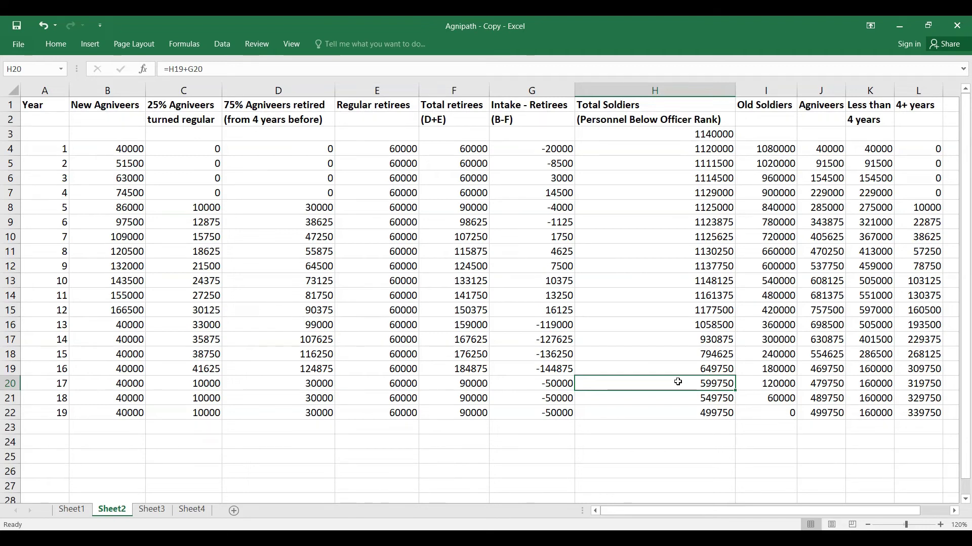
# Compare year 16's 75% Agniveers retired with its 25% turned regular, tracing both formulas back to year 12's New Agniveers.
pyautogui.click(251, 369)
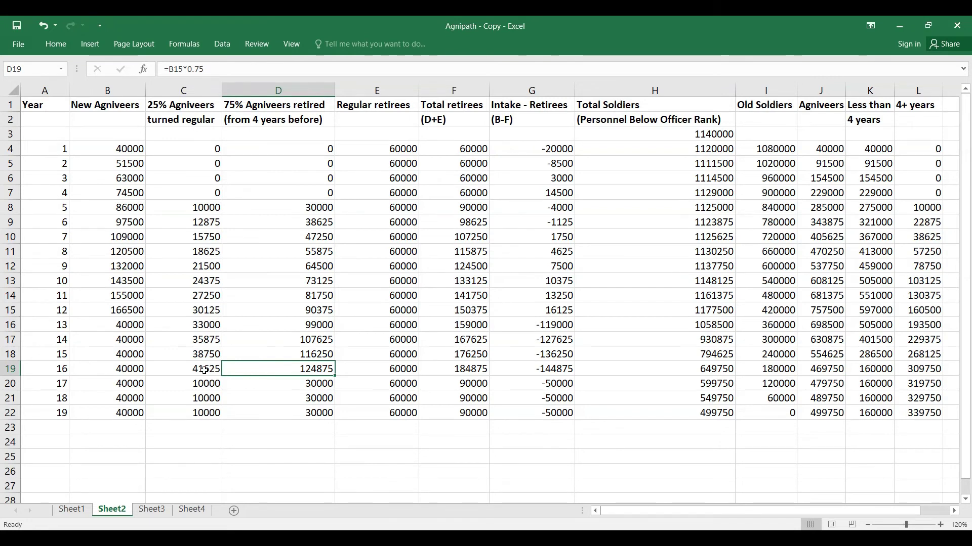
pyautogui.click(180, 370)
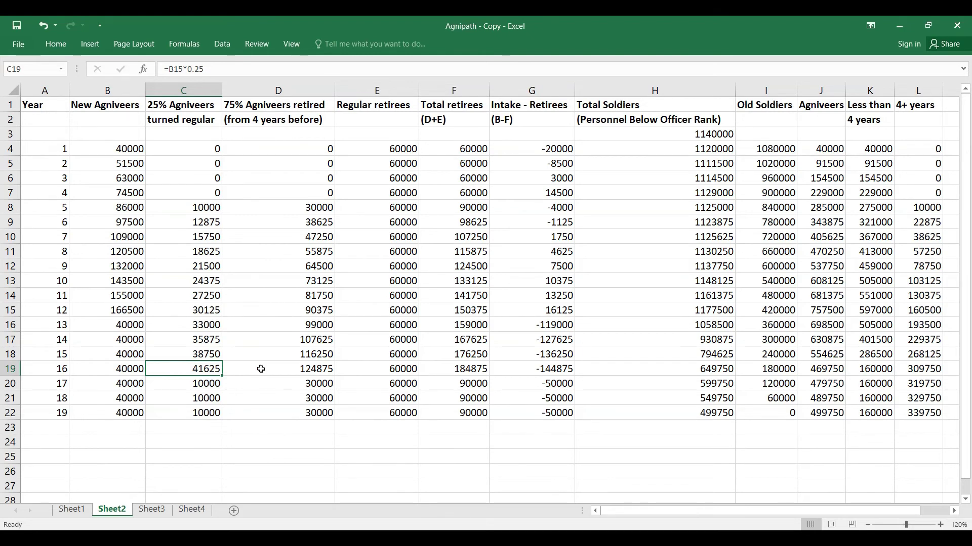
pyautogui.click(261, 370)
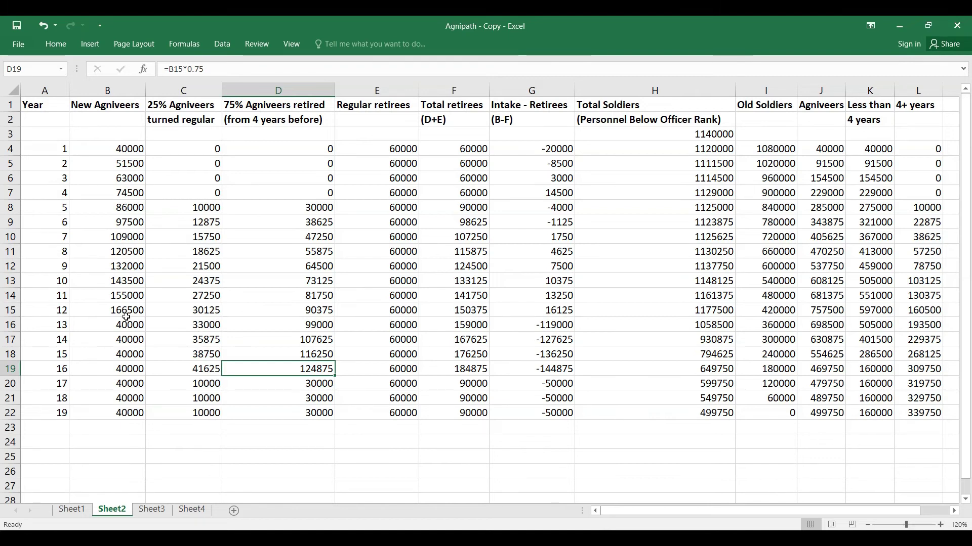
pyautogui.click(96, 310)
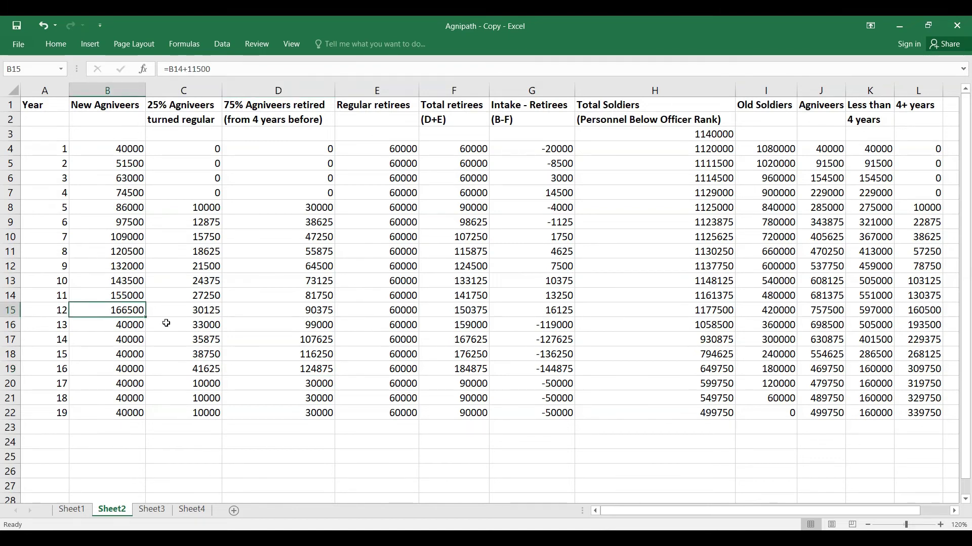
pyautogui.click(166, 371)
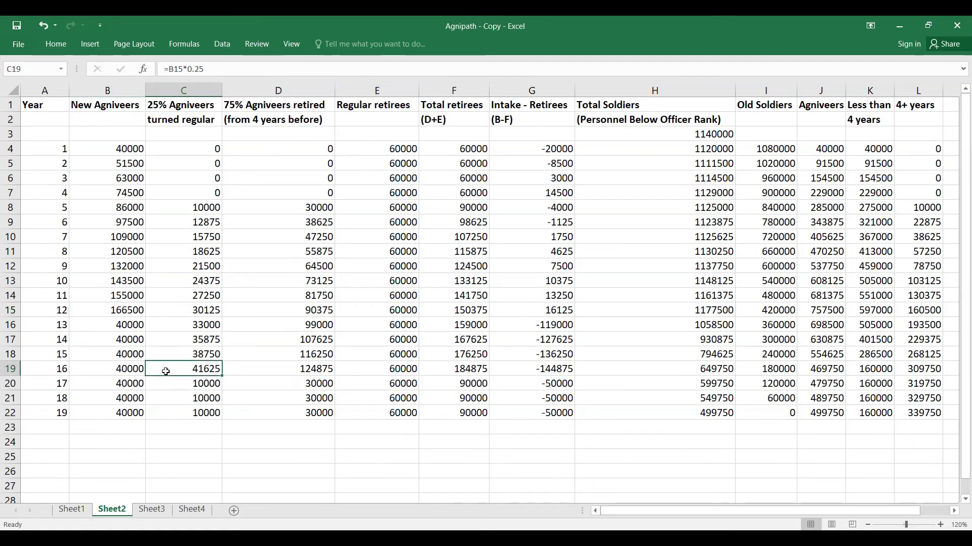
pyautogui.click(256, 371)
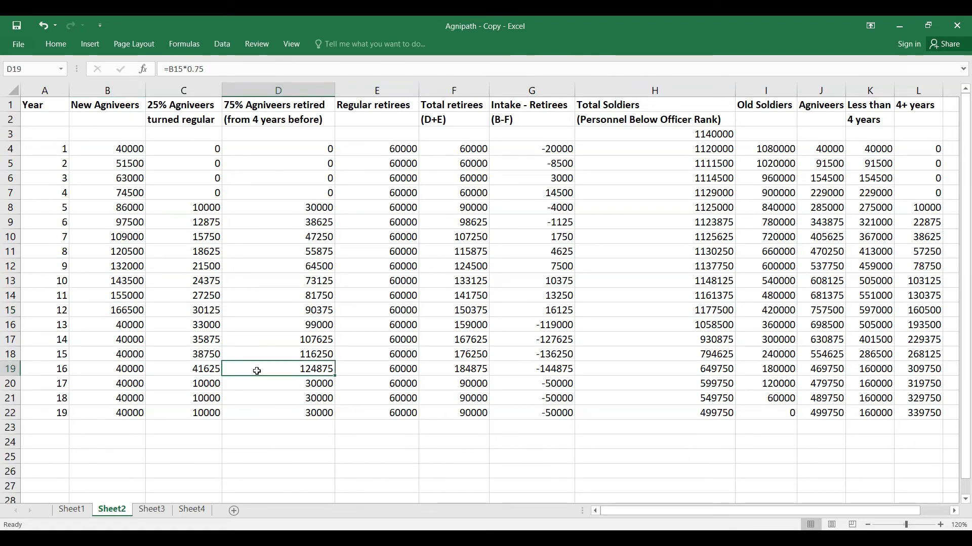
pyautogui.click(177, 370)
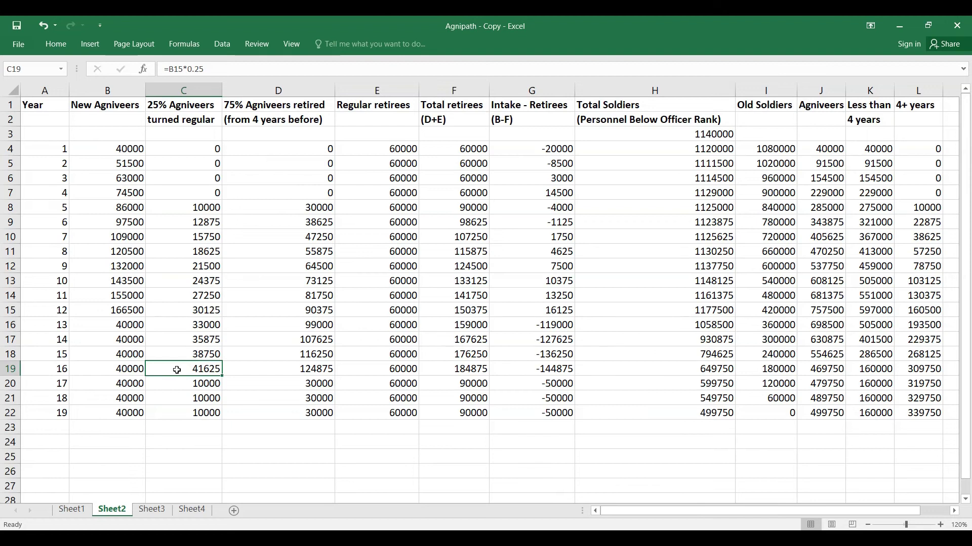
pyautogui.click(258, 372)
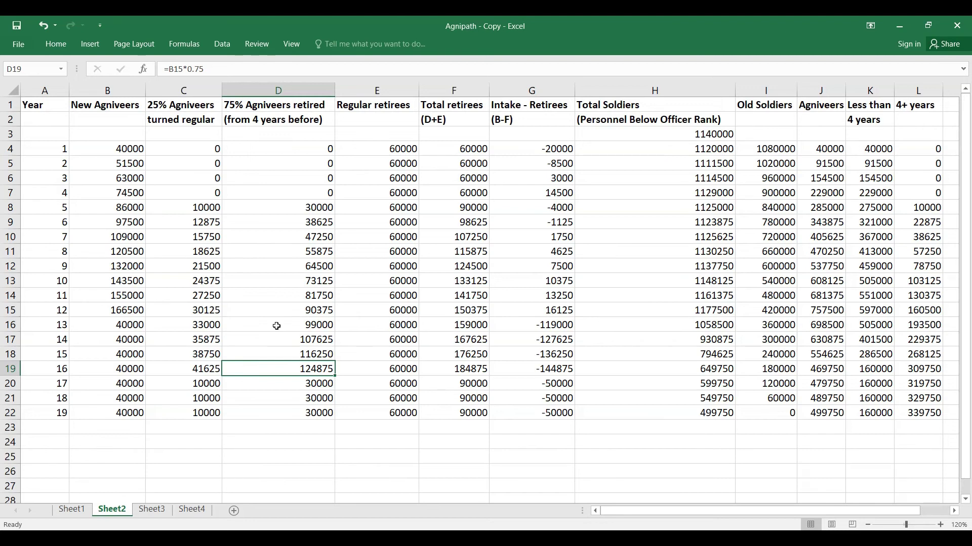
# Review the 75% Agniveers retired for years 13 to 16, and inspect year 13's Regular retirees, 25% turned regular and Total Soldiers.
pyautogui.moveTo(276, 326); pyautogui.dragTo(276, 375)
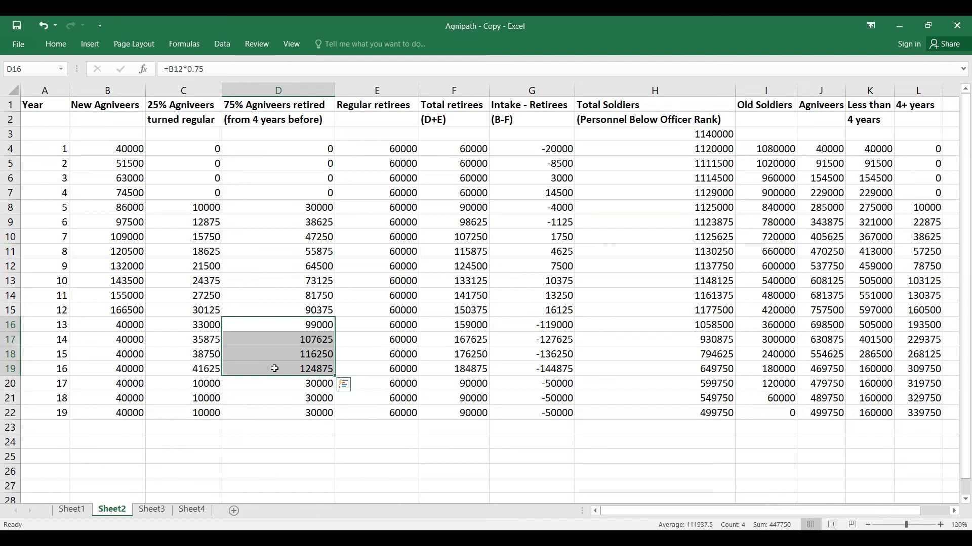
pyautogui.click(370, 325)
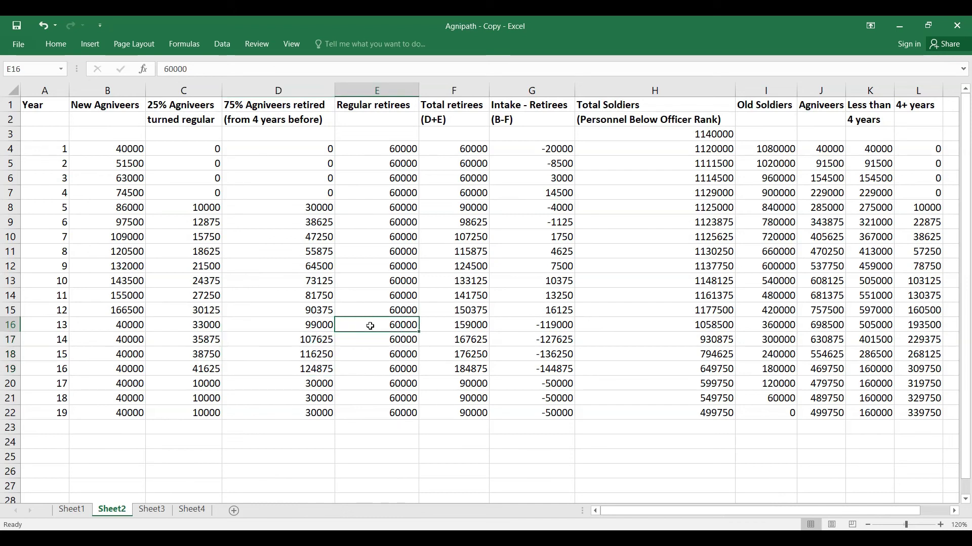
pyautogui.click(173, 328)
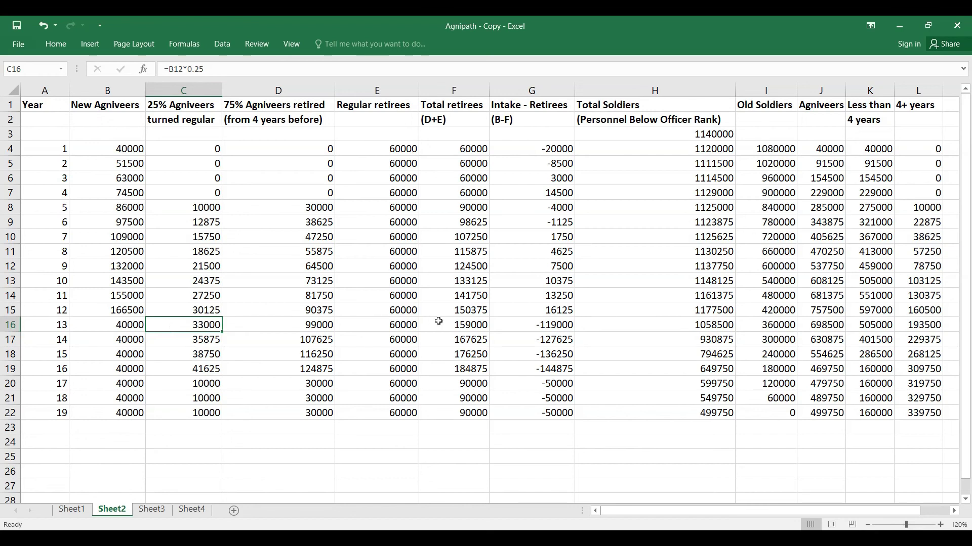
pyautogui.click(626, 325)
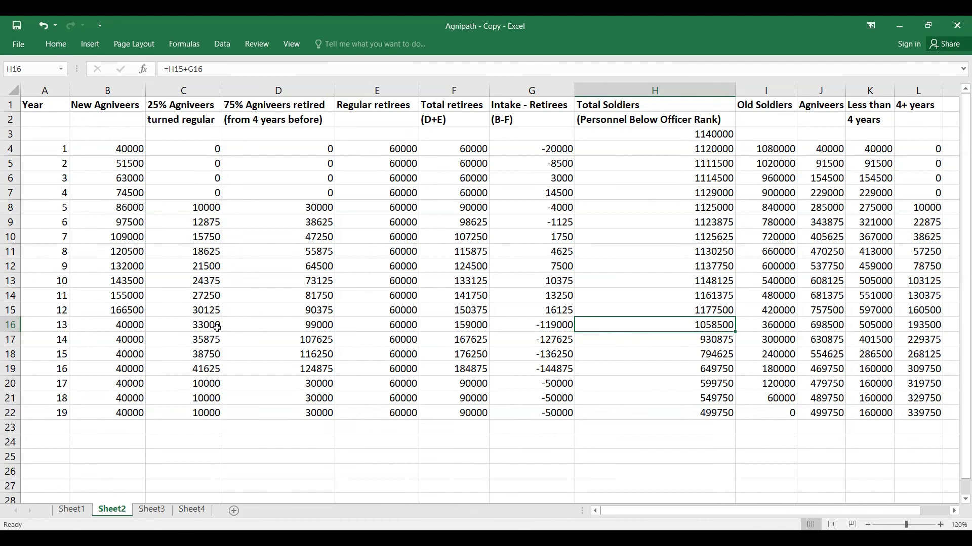
# Check the 25% turned regular for years 13 and 16 against year 12's New Agniveers, and review the 75% retired for years 12 to 16.
pyautogui.click(183, 329)
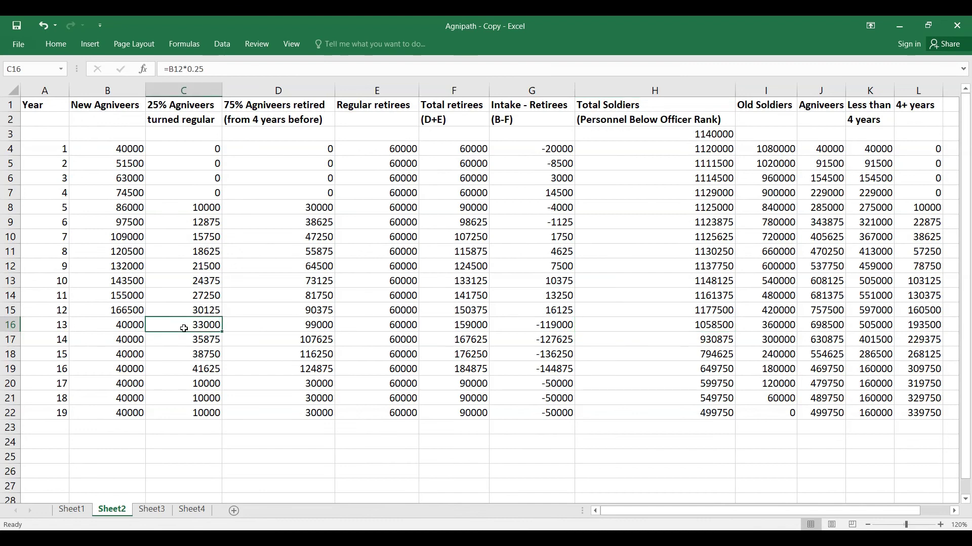
pyautogui.click(181, 368)
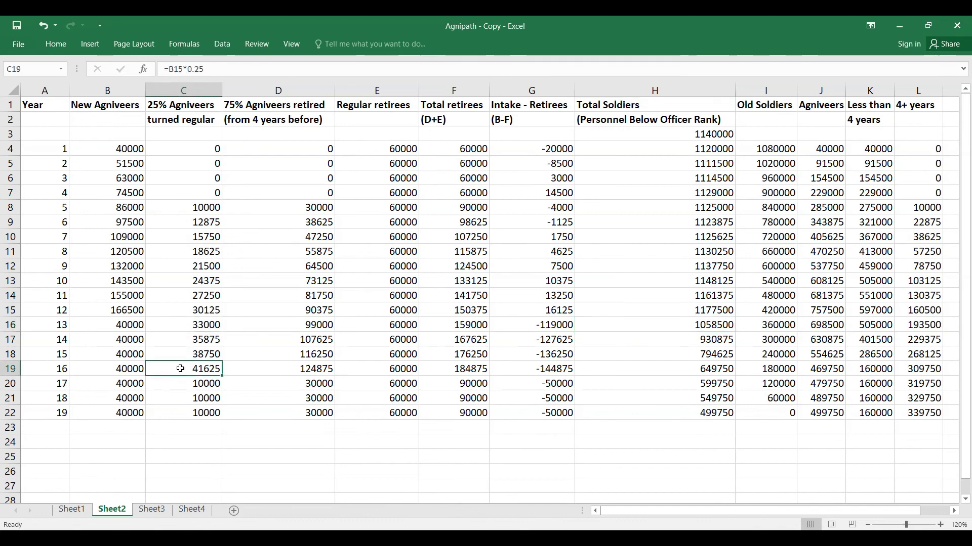
pyautogui.click(96, 312)
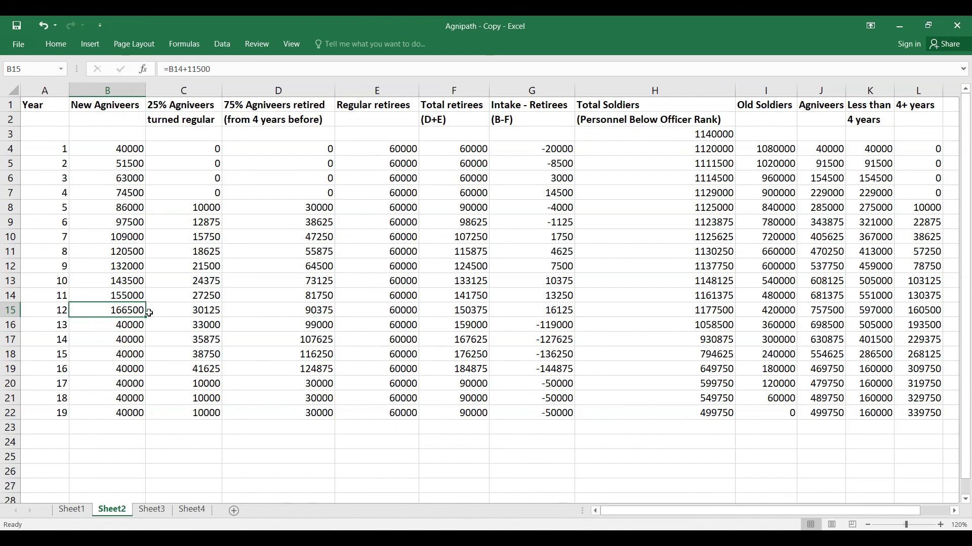
pyautogui.click(285, 308)
pyautogui.moveTo(286, 308); pyautogui.dragTo(278, 369)
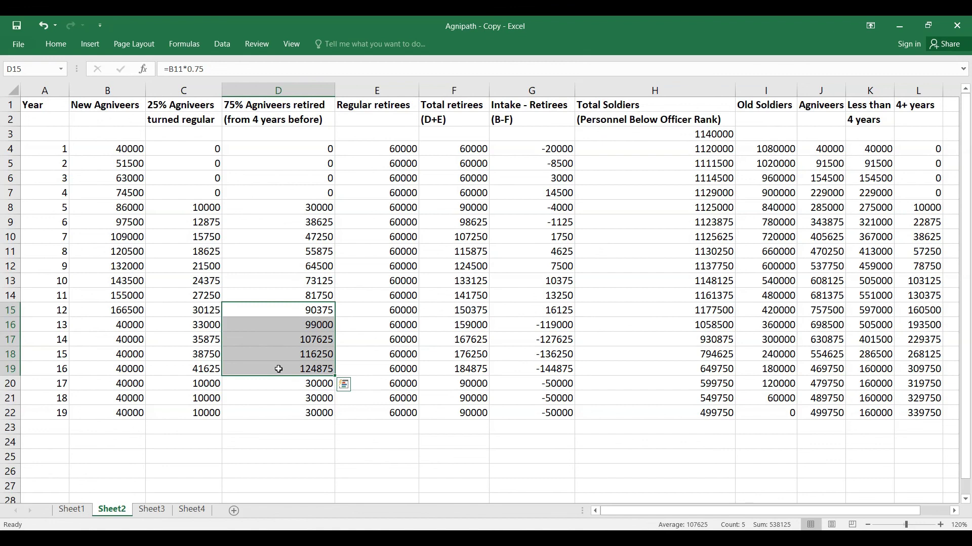